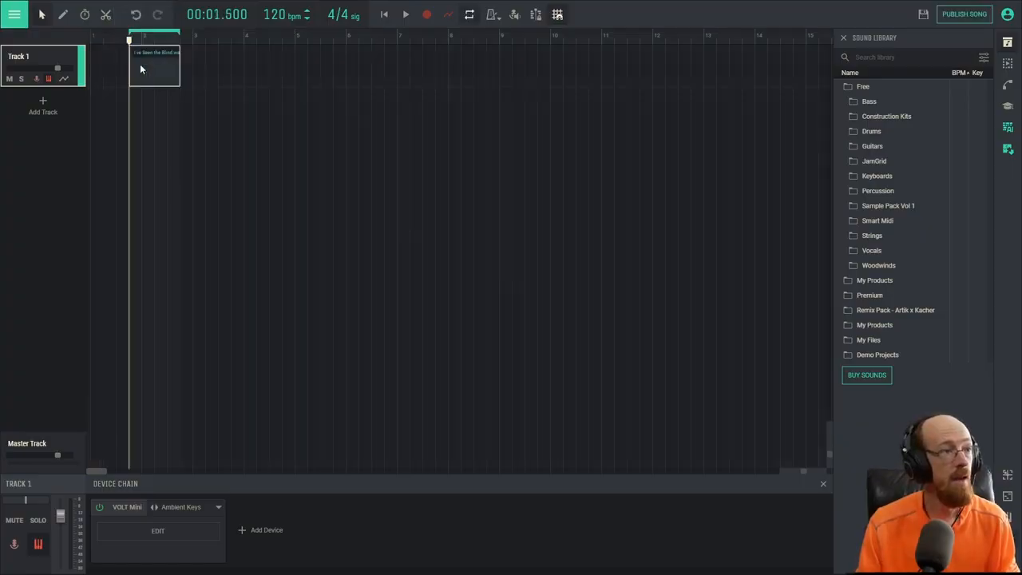
Play the original song clip on Track 1 from 00:38
scroll(385, 130, "down", 3)
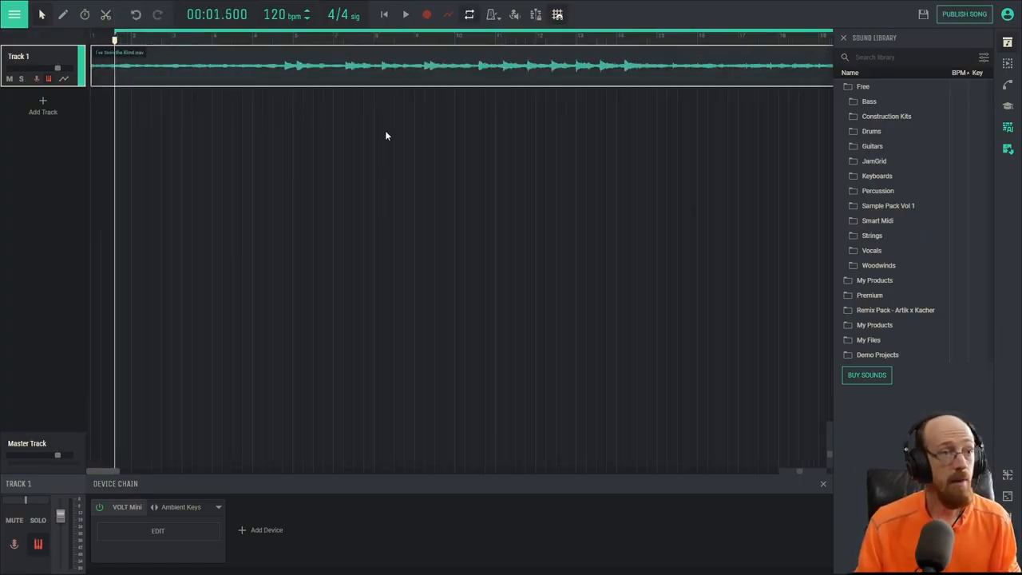
left_click(302, 38)
key("space")
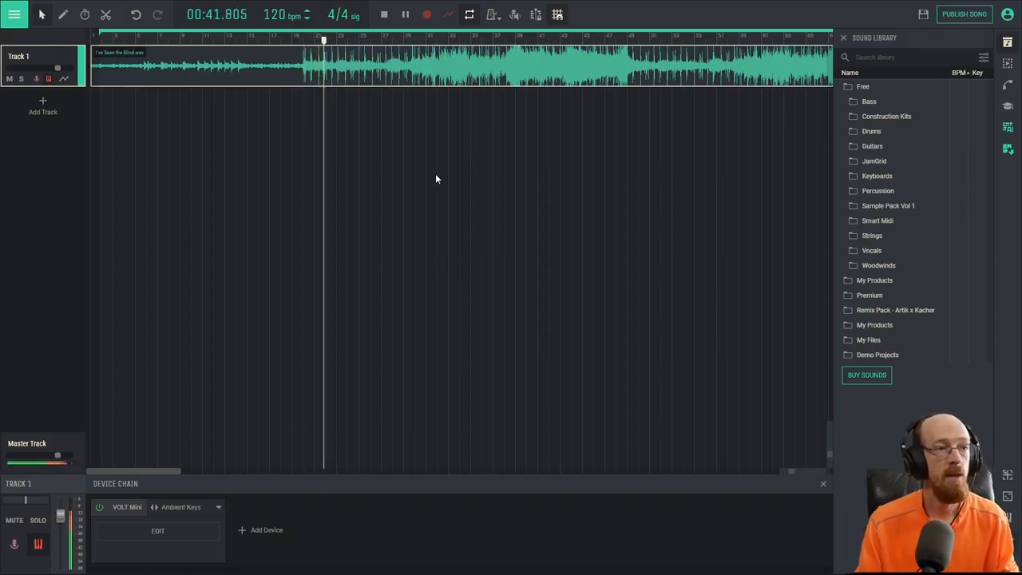
key("space")
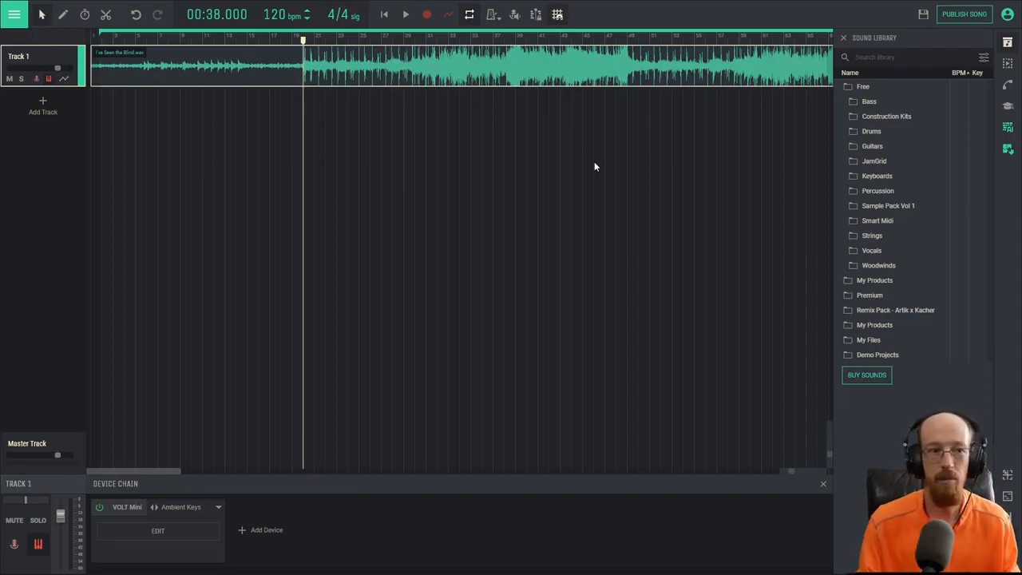
Open the AI Splitter without saving the current song and load I've Seen the Blind.wav with the 2 stems option
left_click(1008, 150)
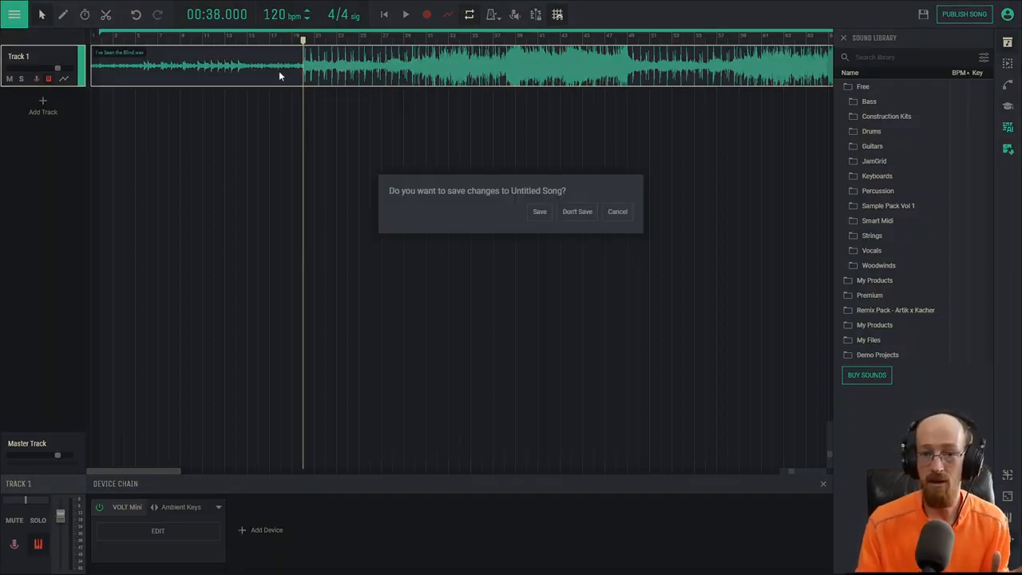
left_click(572, 216)
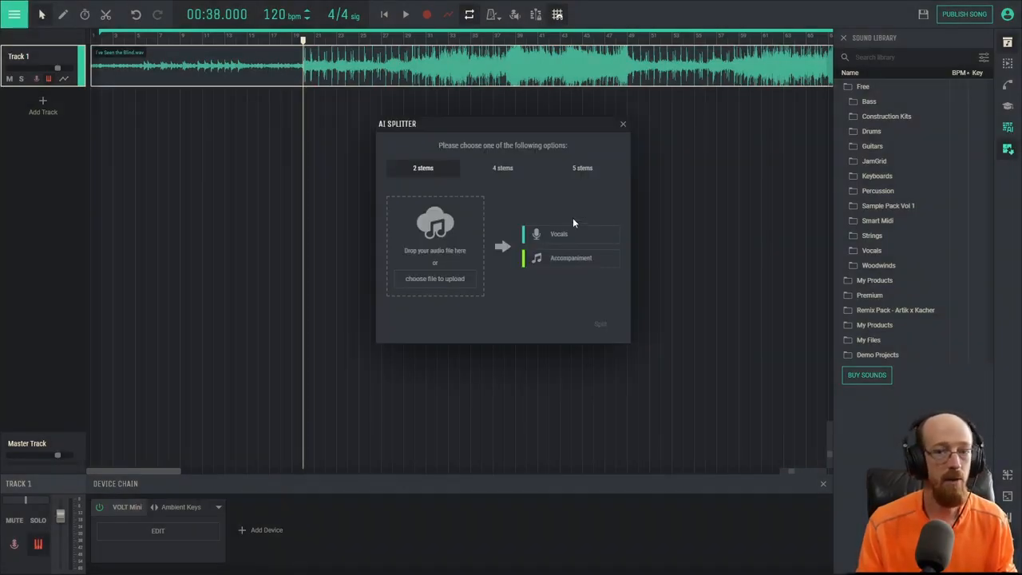
left_click_drag(650, 284, 433, 231)
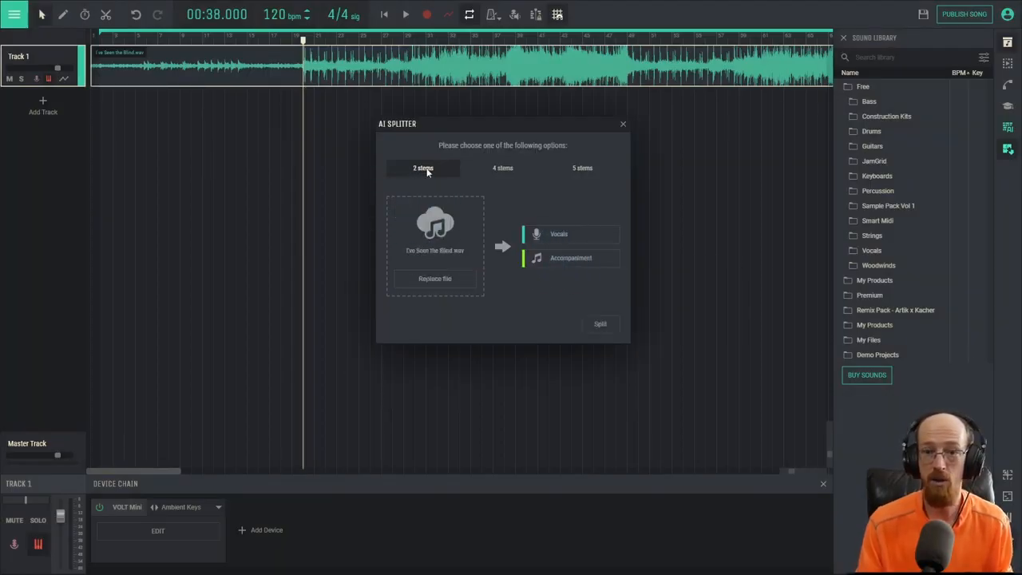
left_click(429, 172)
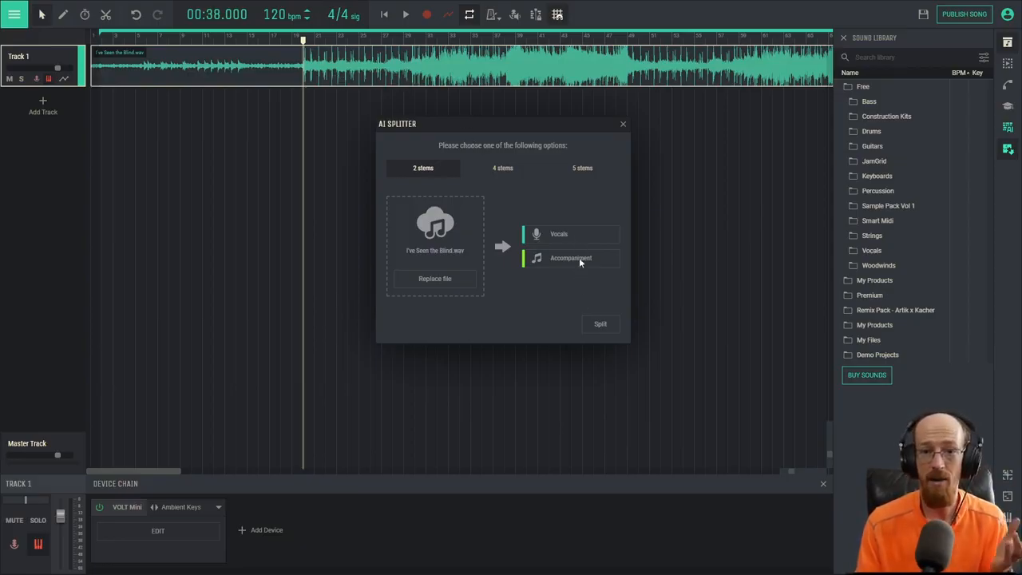
Compare the 4-stem and 5-stem options, and split the loaded song into 2 stems, Vocals and Accompaniment
left_click(502, 168)
left_click(573, 166)
left_click(522, 166)
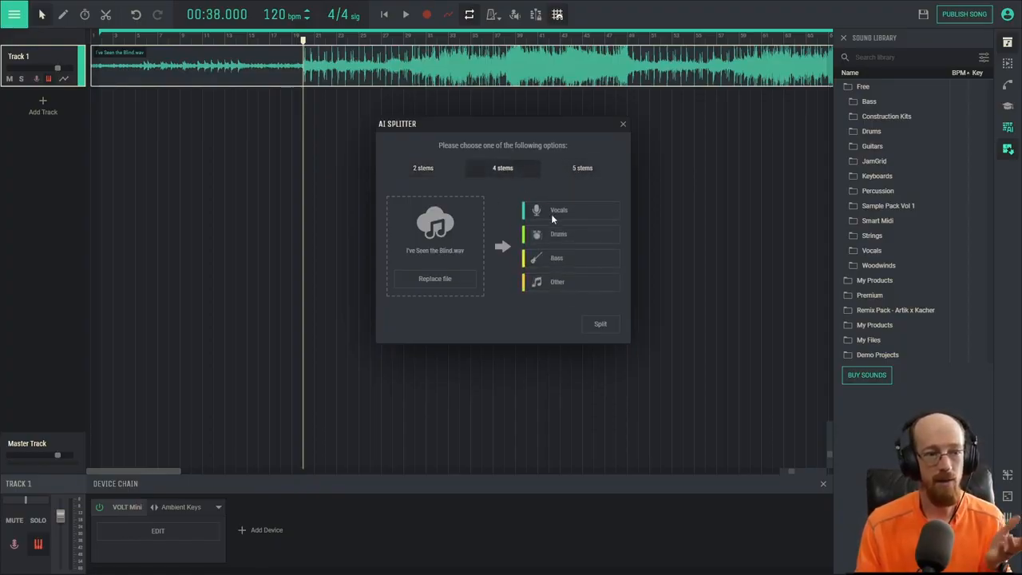
left_click(590, 166)
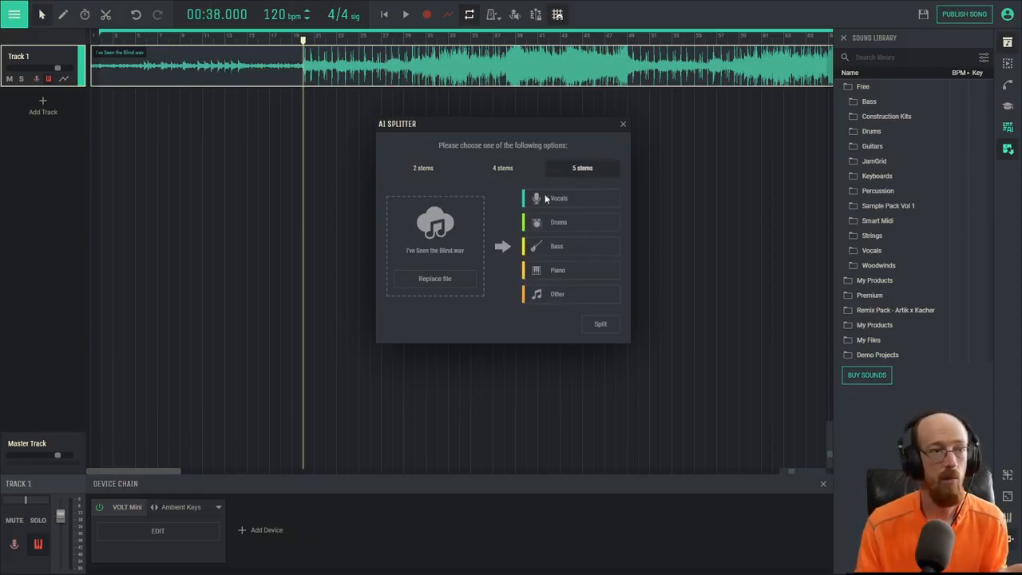
left_click(424, 169)
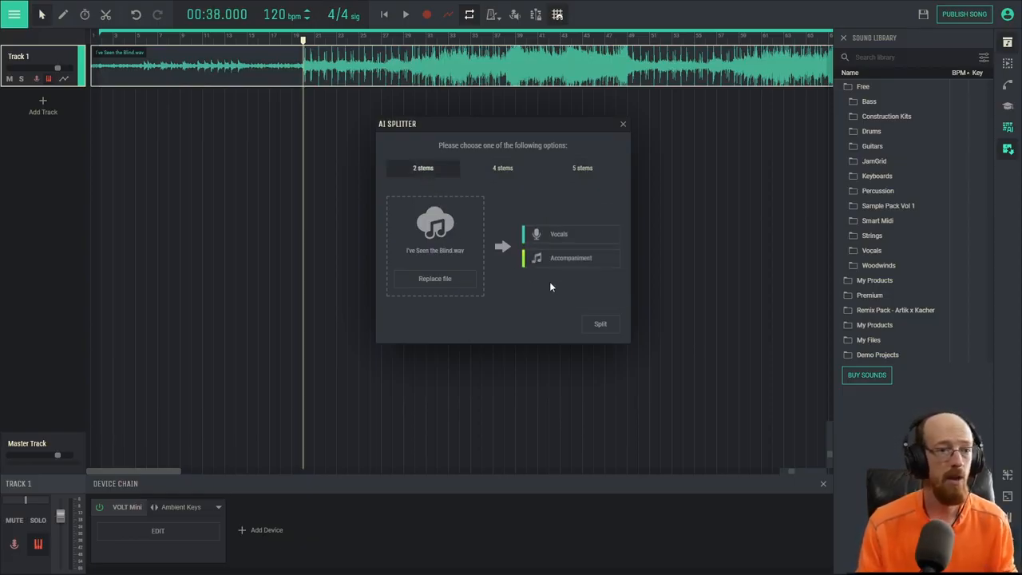
left_click(600, 325)
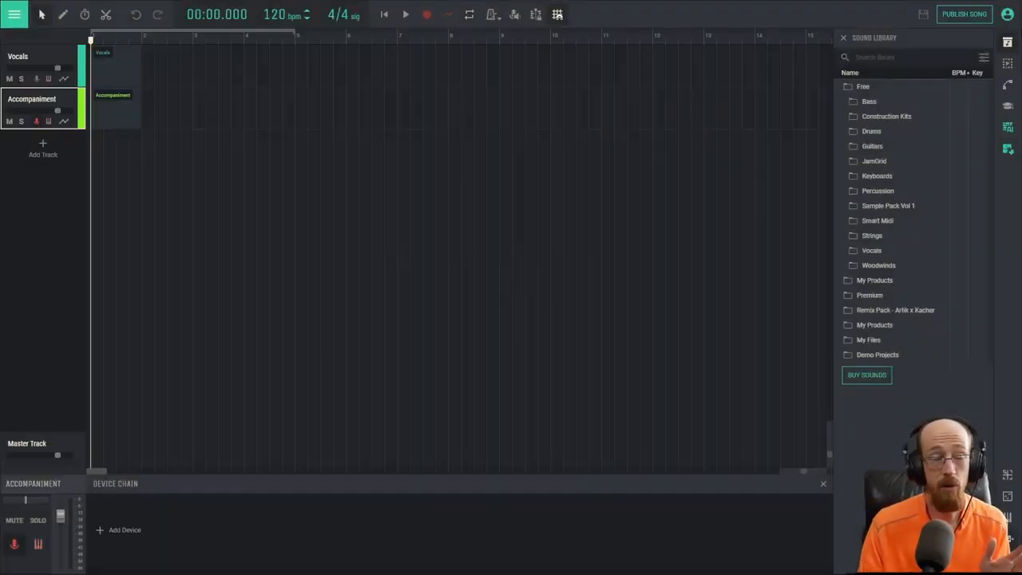
Play the Vocals and Accompaniment stems together from 00:38
left_click(392, 105)
left_click(393, 78)
left_click(360, 185)
scroll(360, 185, "down", 5)
left_click(344, 83)
left_click(303, 38)
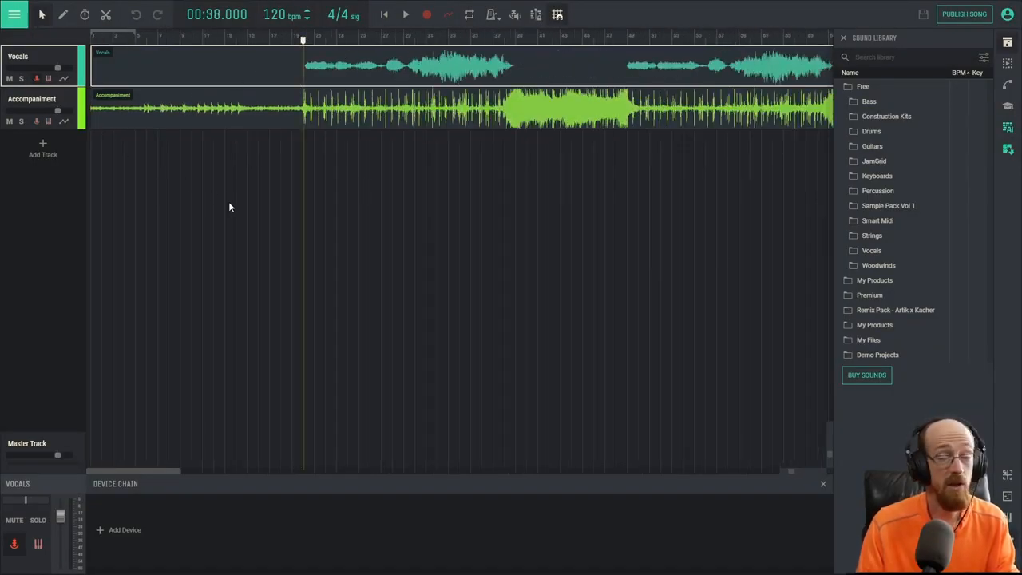
key("space")
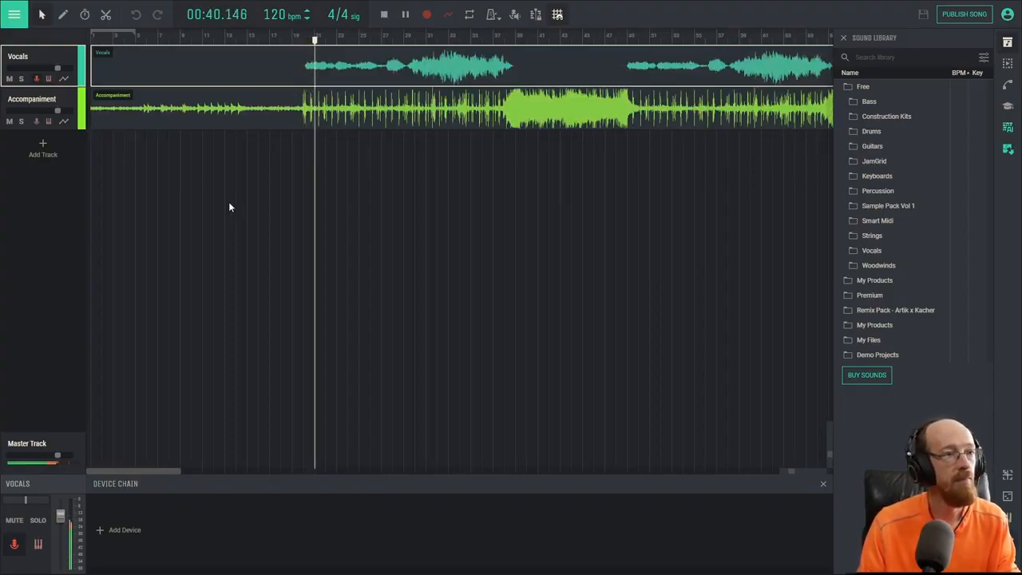
key("space")
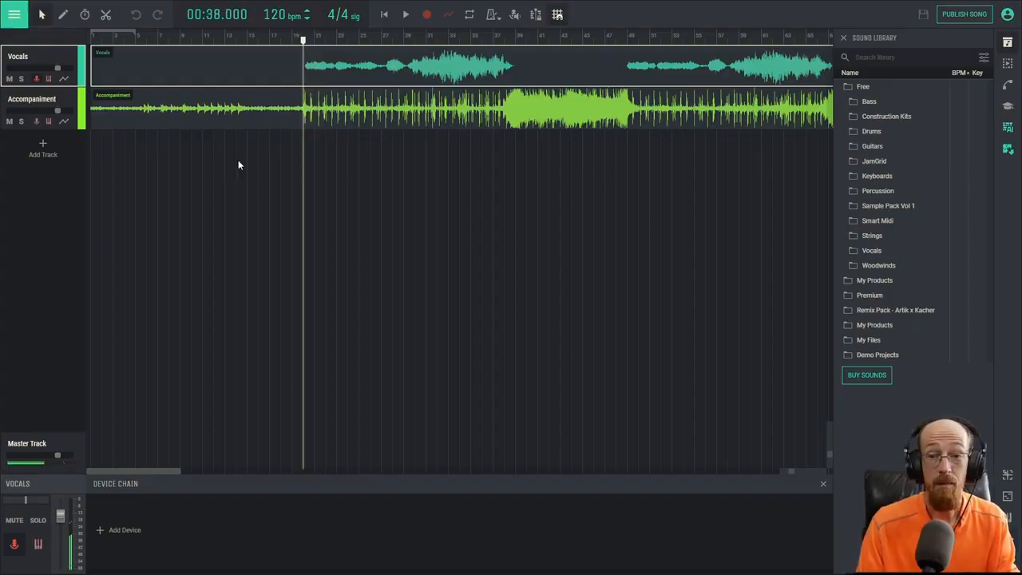
Solo the Vocals track and listen to it from 00:38
left_click(21, 78)
key("space")
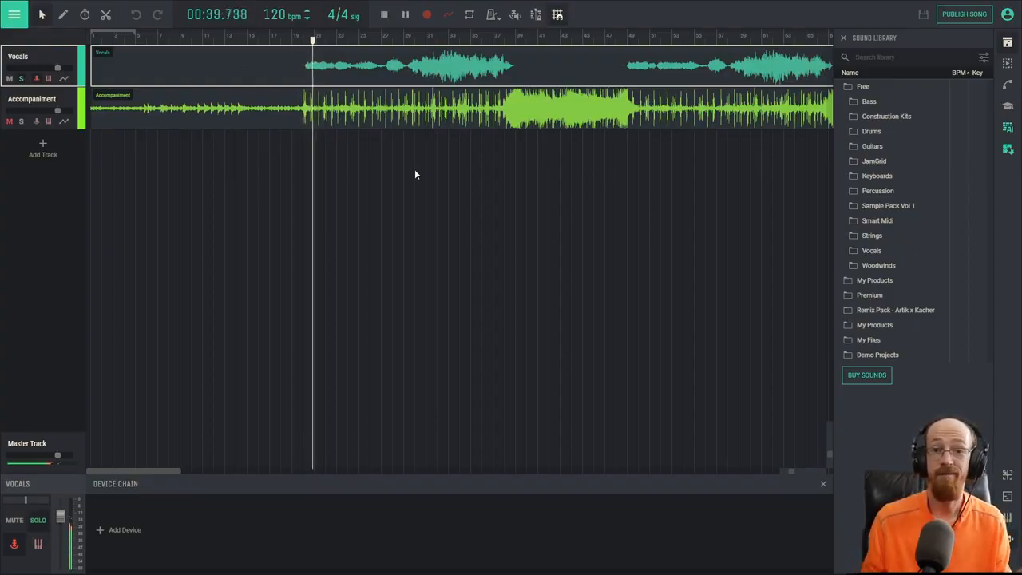
key("space")
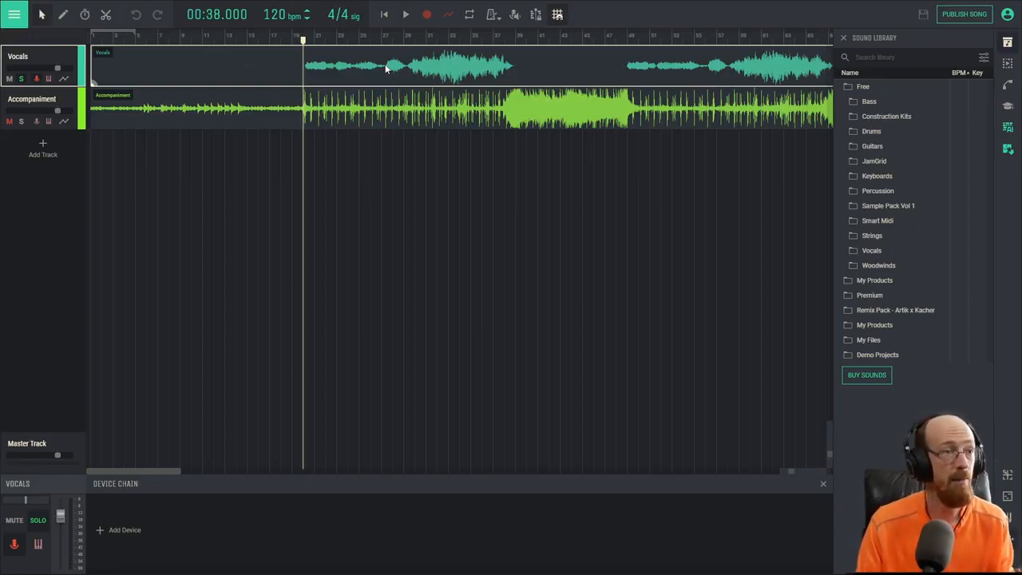
Switch the solo from Vocals to the Accompaniment track and listen to it from 00:38
left_click(21, 78)
left_click(20, 120)
key("space")
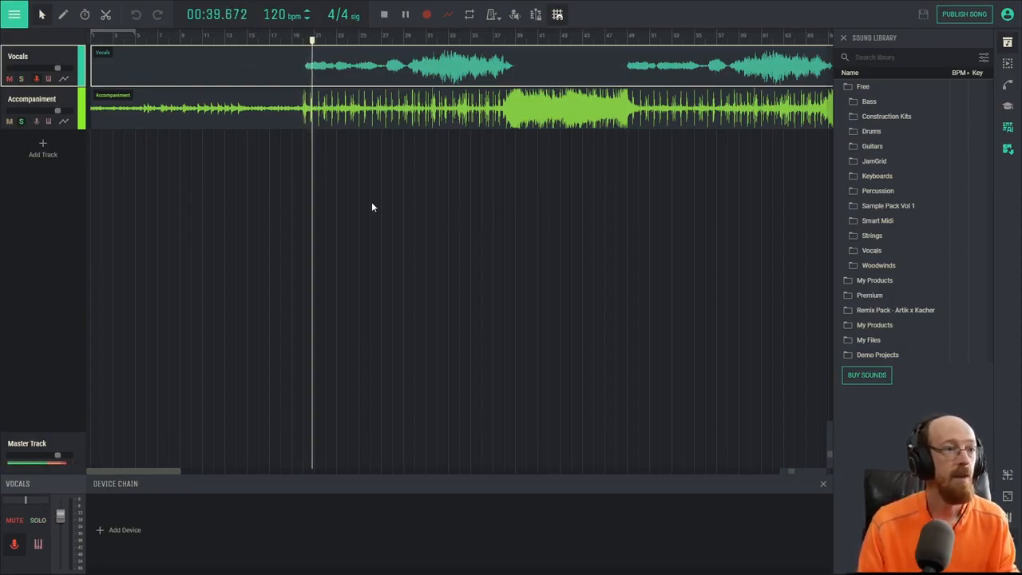
key("space")
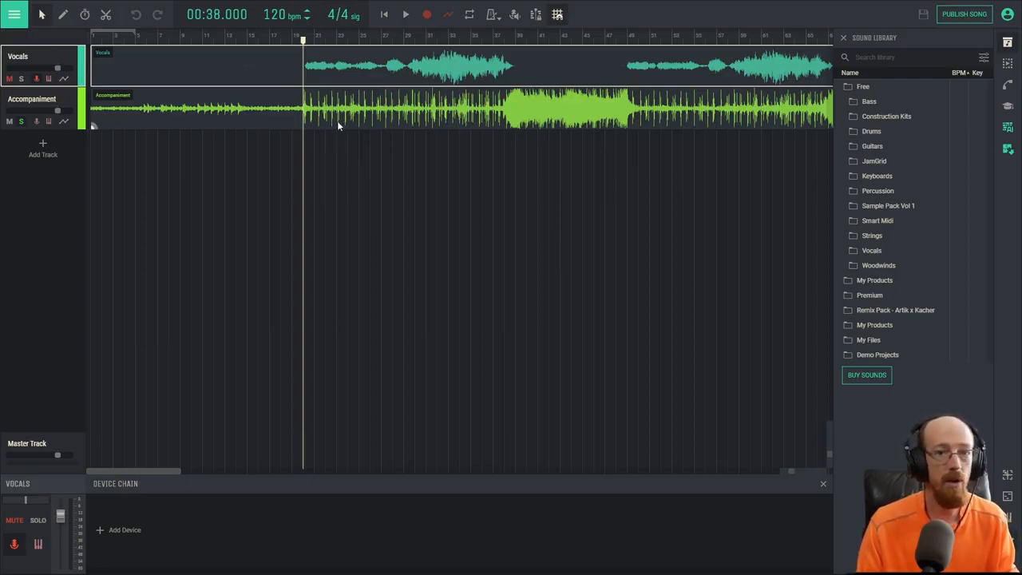
Split Into The Deep (No Limiter).wav into 4 stems with the AI Splitter
left_click(1009, 151)
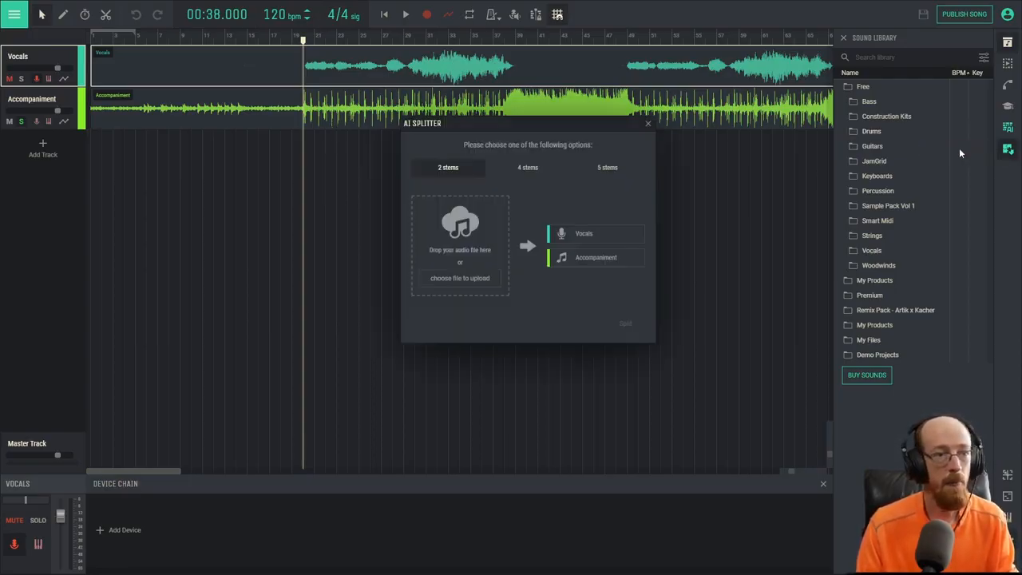
left_click(528, 167)
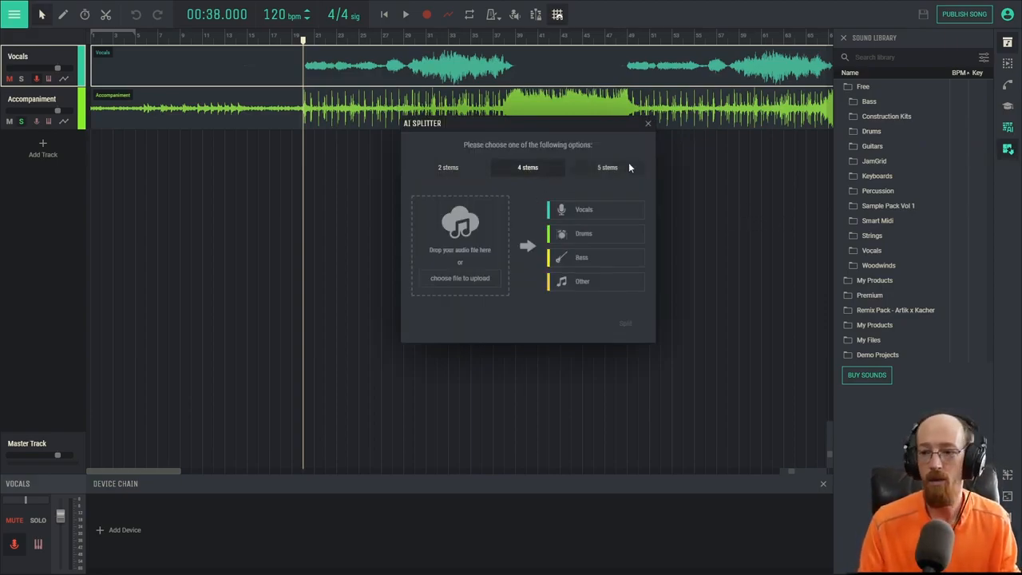
left_click_drag(481, 176, 470, 231)
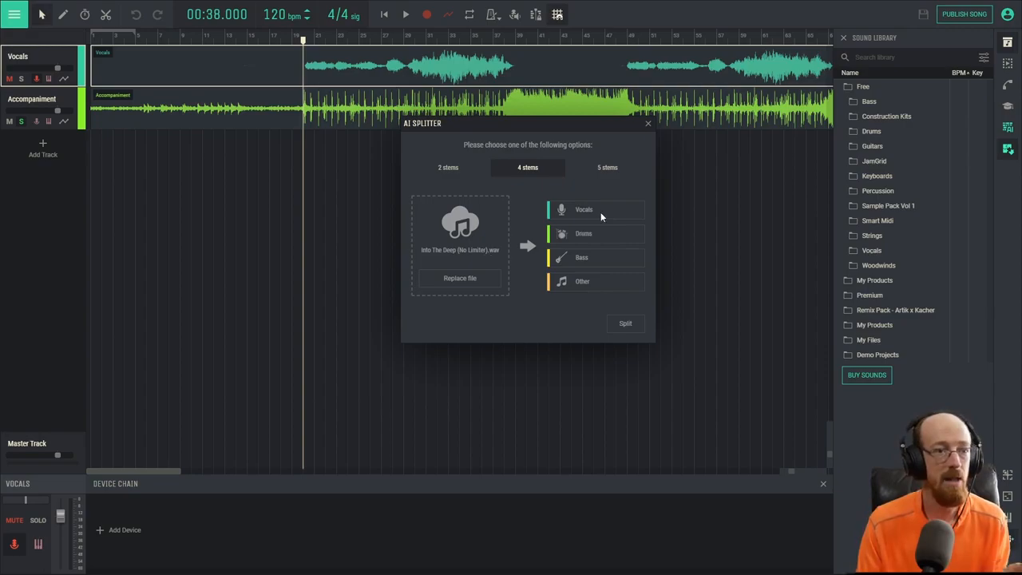
left_click(625, 323)
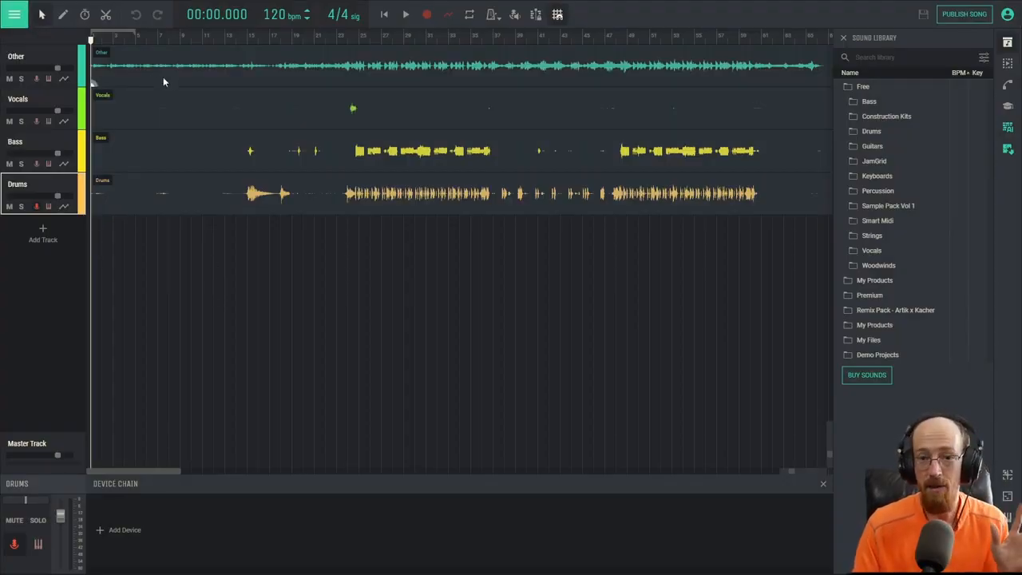
Start playback of the new stems, solo the Other track and listen to it from 00:14
key("space")
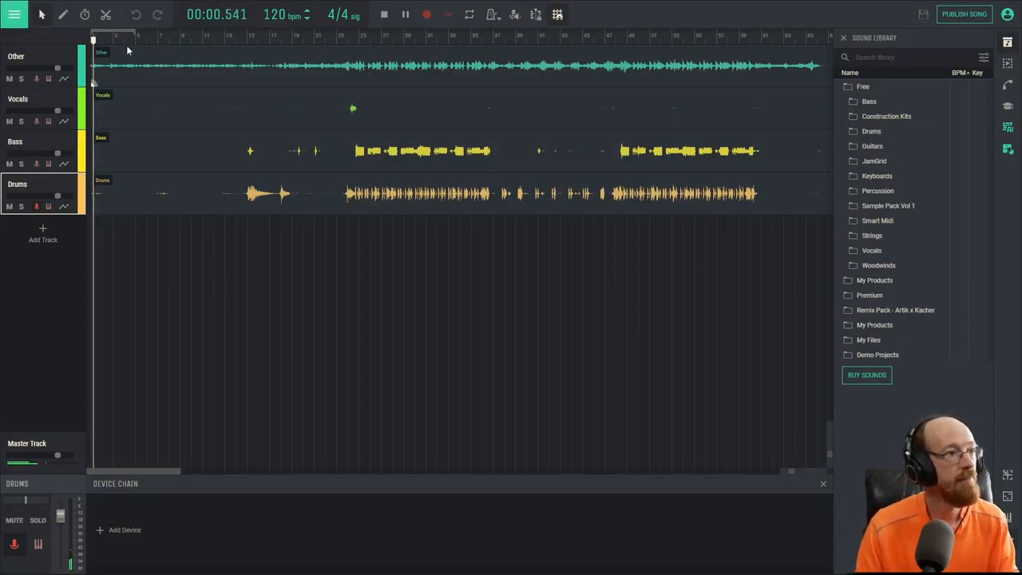
left_click(22, 80)
left_click(168, 37)
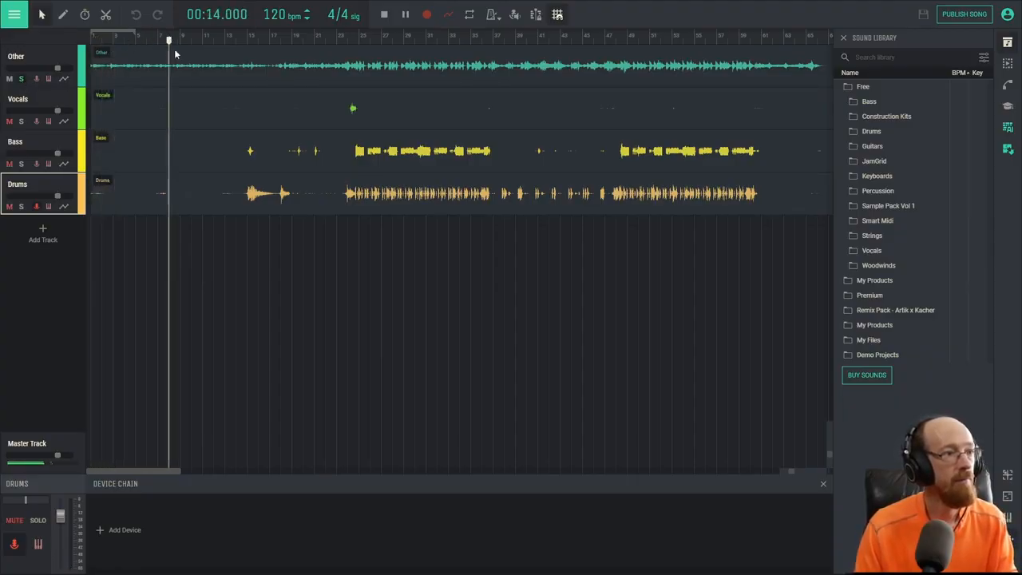
key("space")
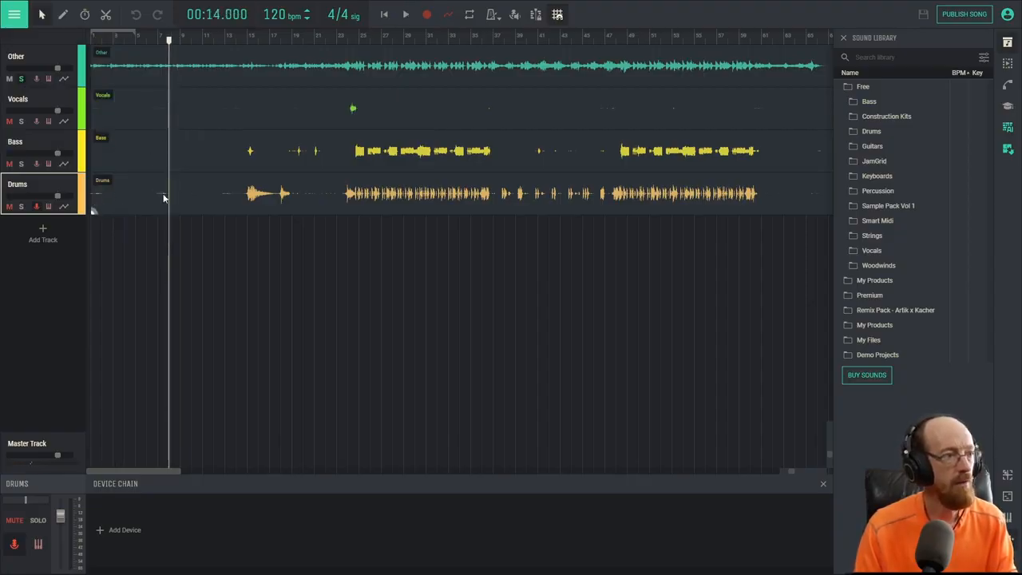
Solo only the Drums track and listen to it from 00:28 and again from 00:46
left_click(248, 37)
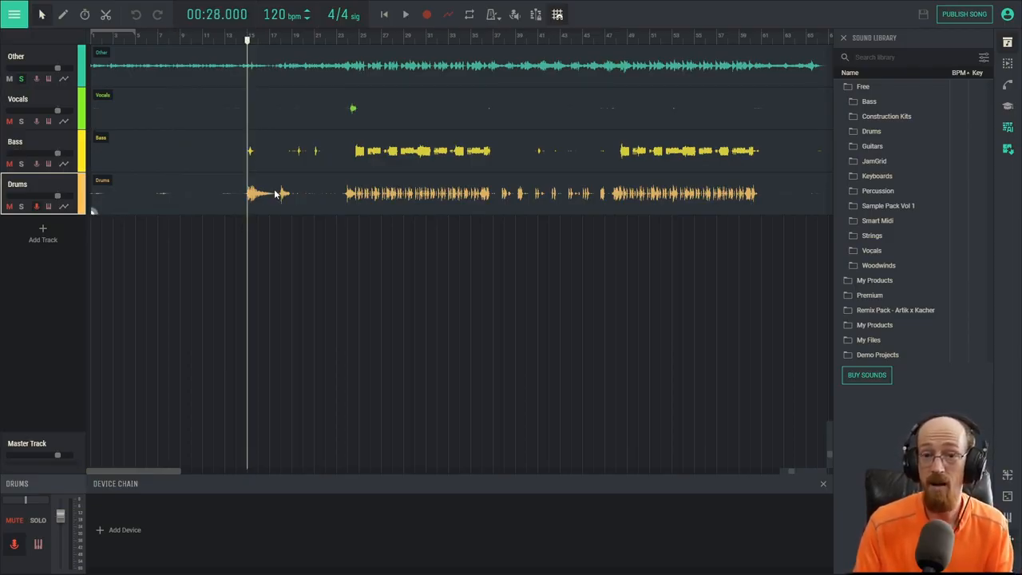
left_click(21, 206)
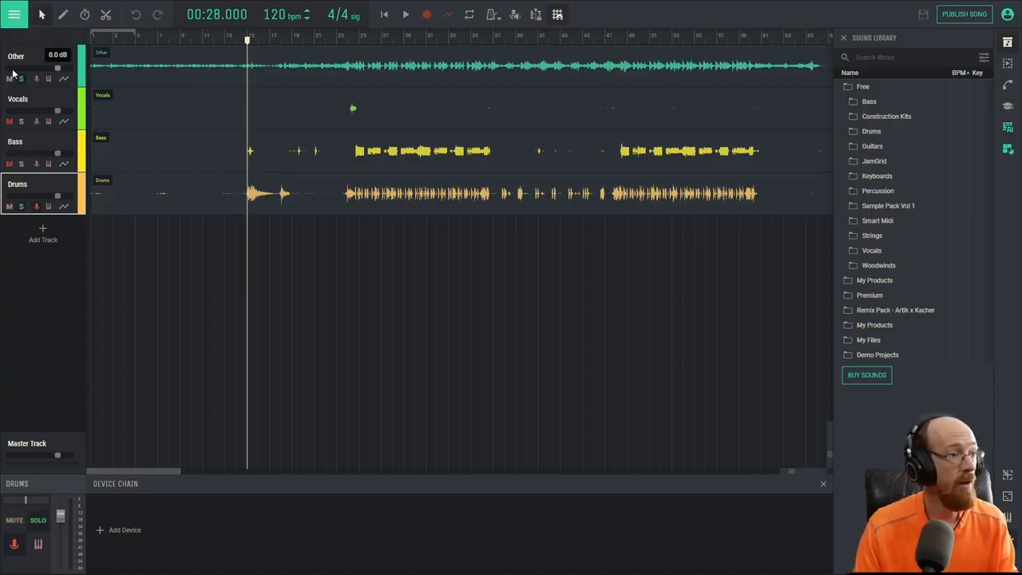
key("space")
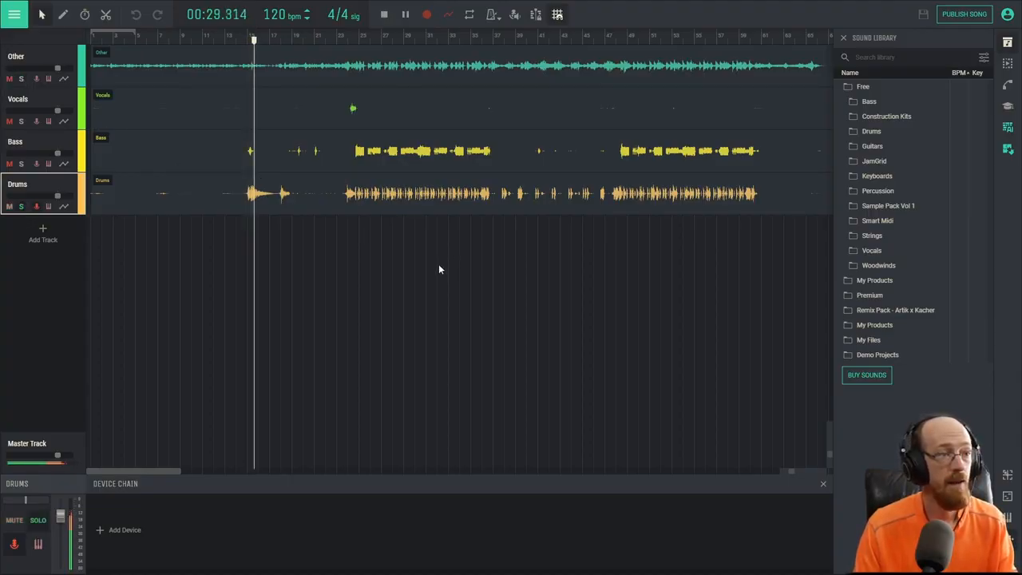
key("space")
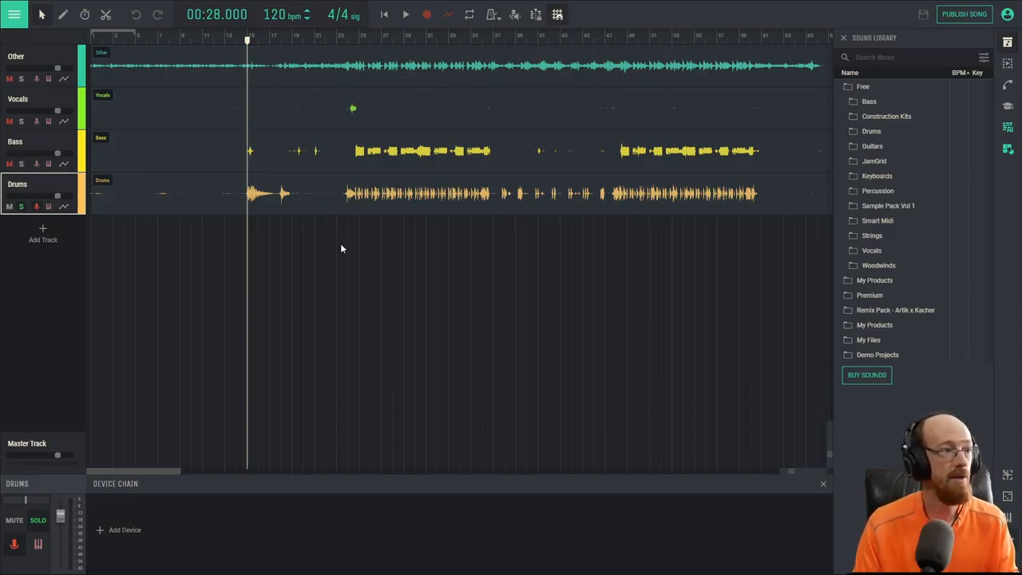
left_click(348, 37)
key("space")
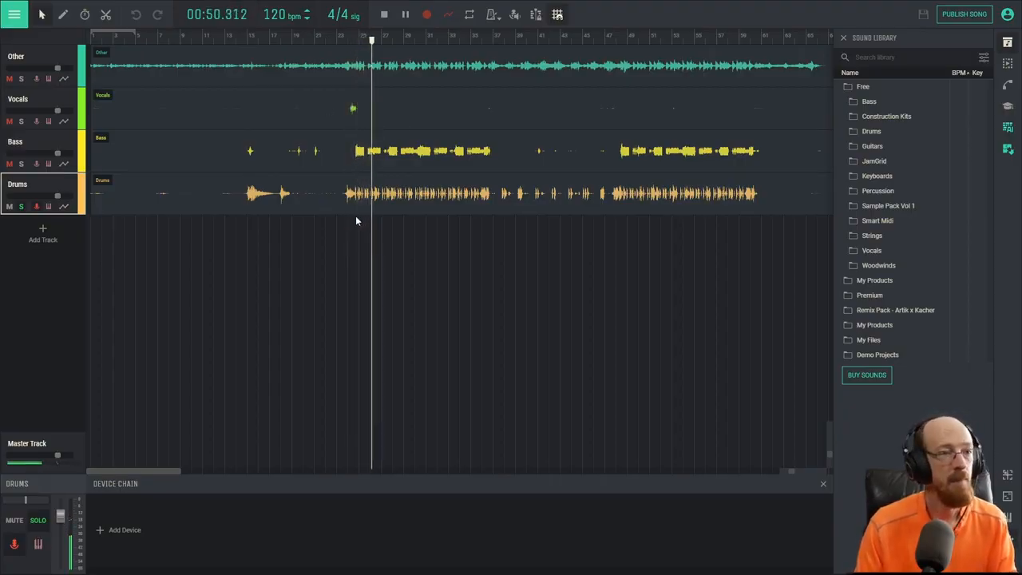
key("space")
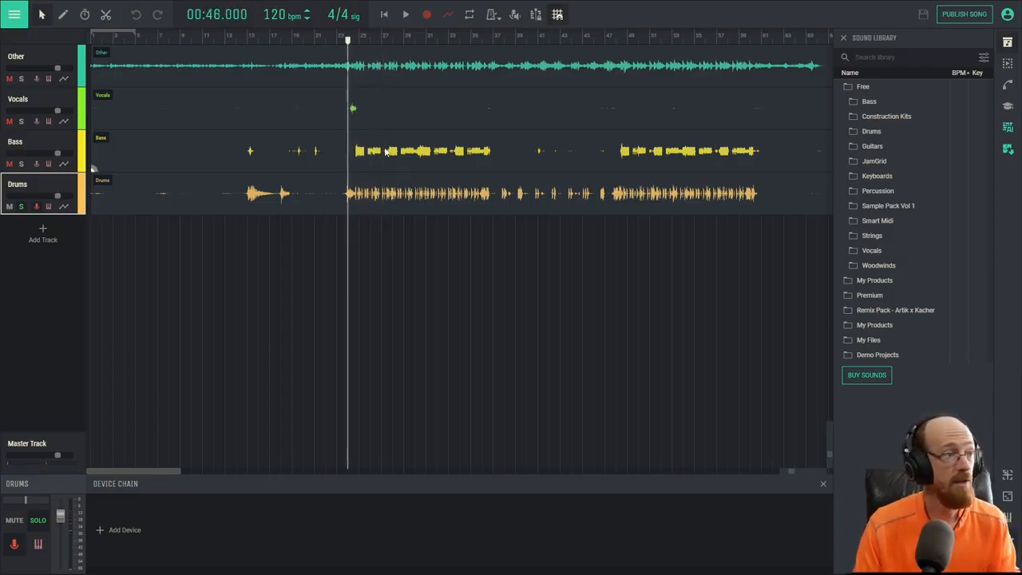
Switch the solo from the Drums to the Bass track and listen to it from 00:46
left_click(21, 206)
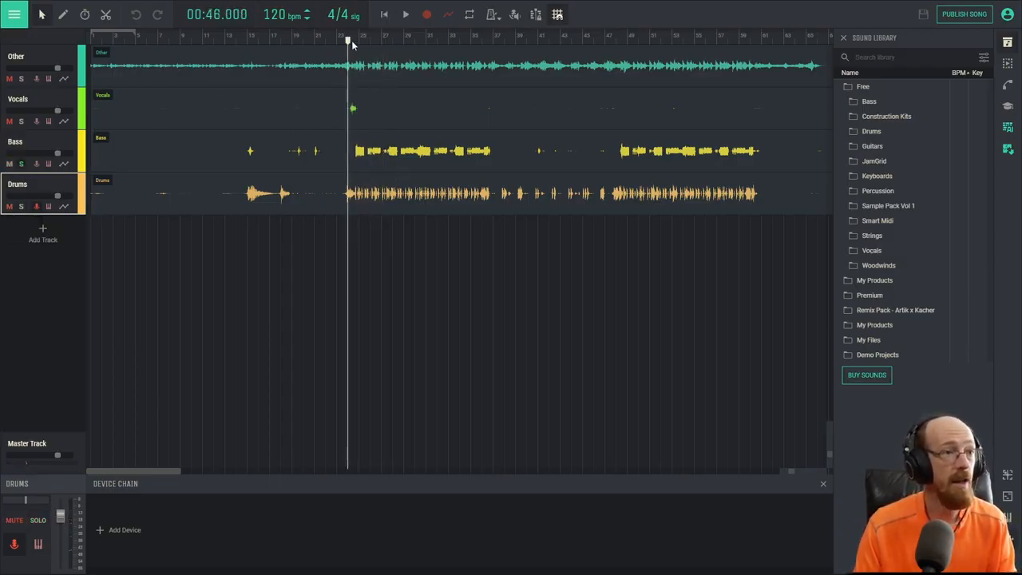
key("space")
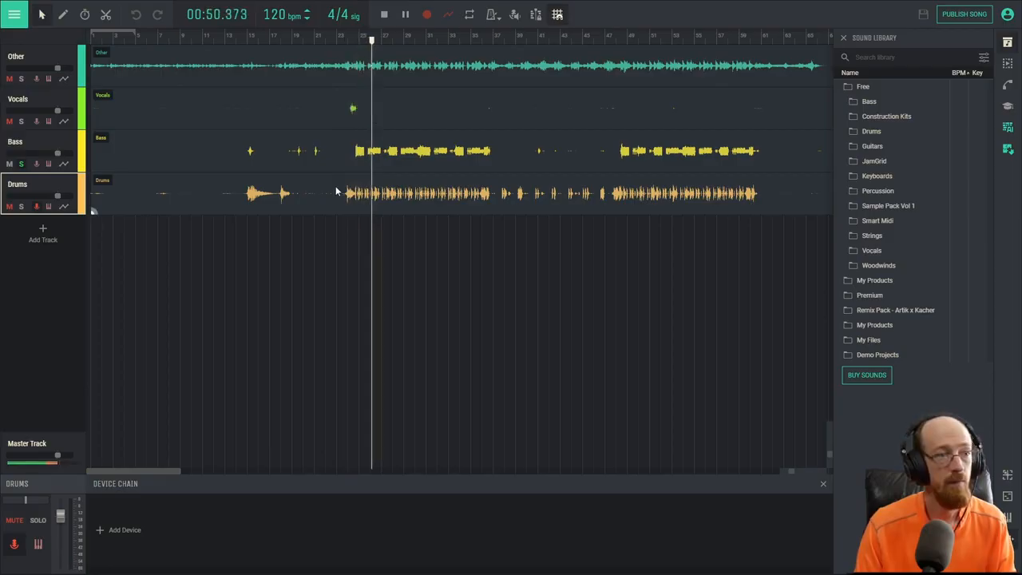
key("space")
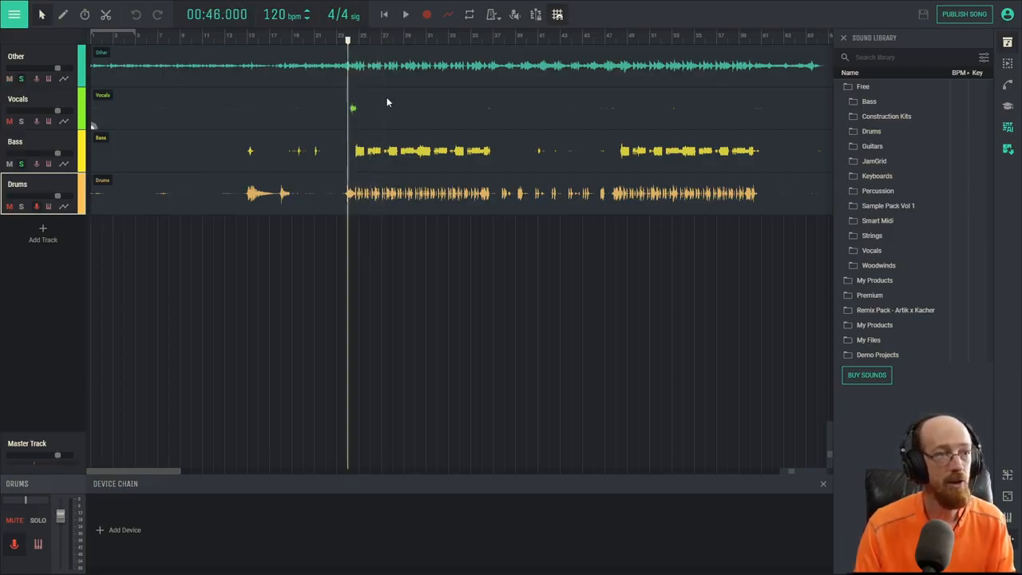
Add the Other track to the Bass solo, listen from 00:46, and repeat with Drums included in the solo
key("space")
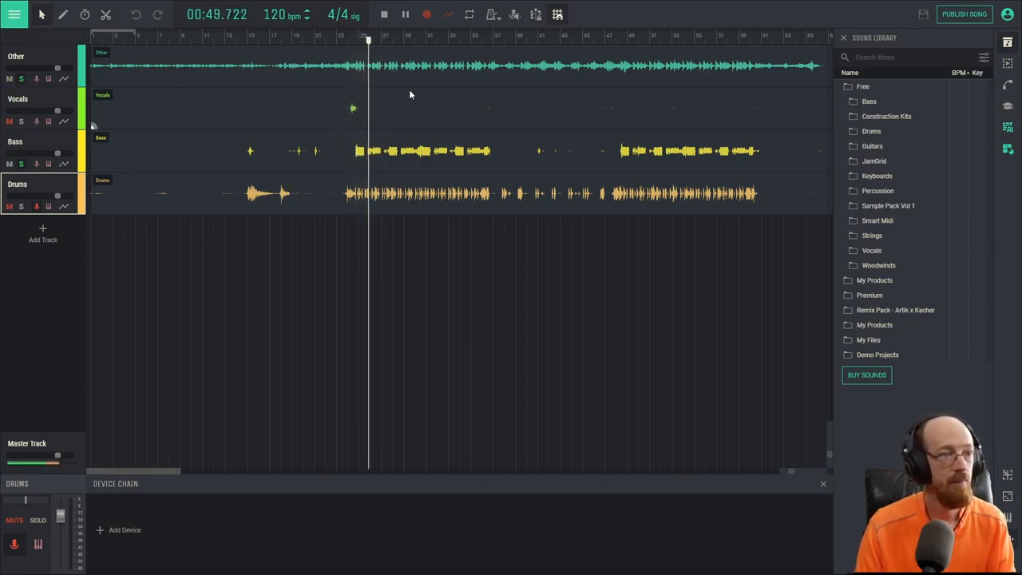
key("space")
key("space")
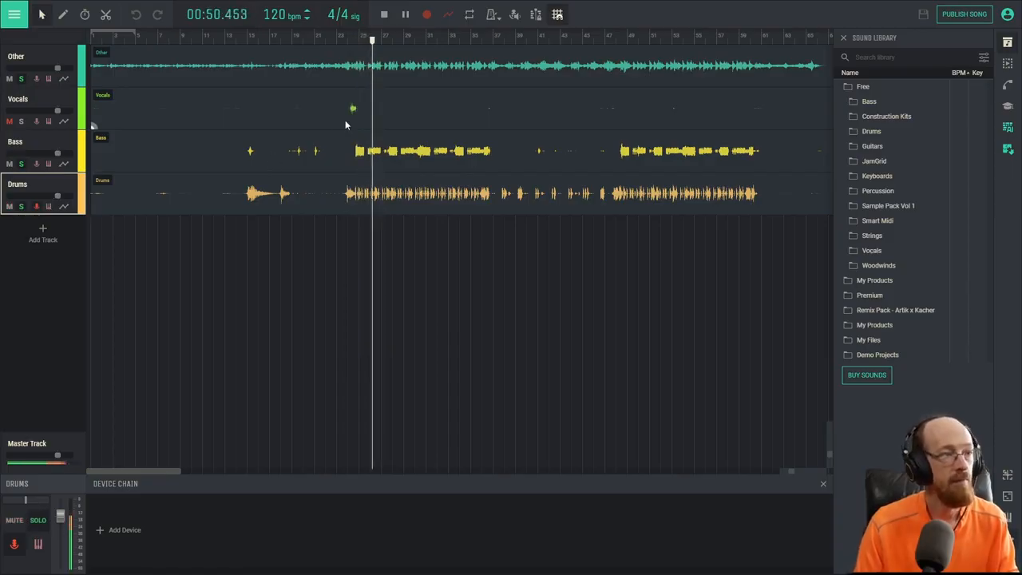
key("space")
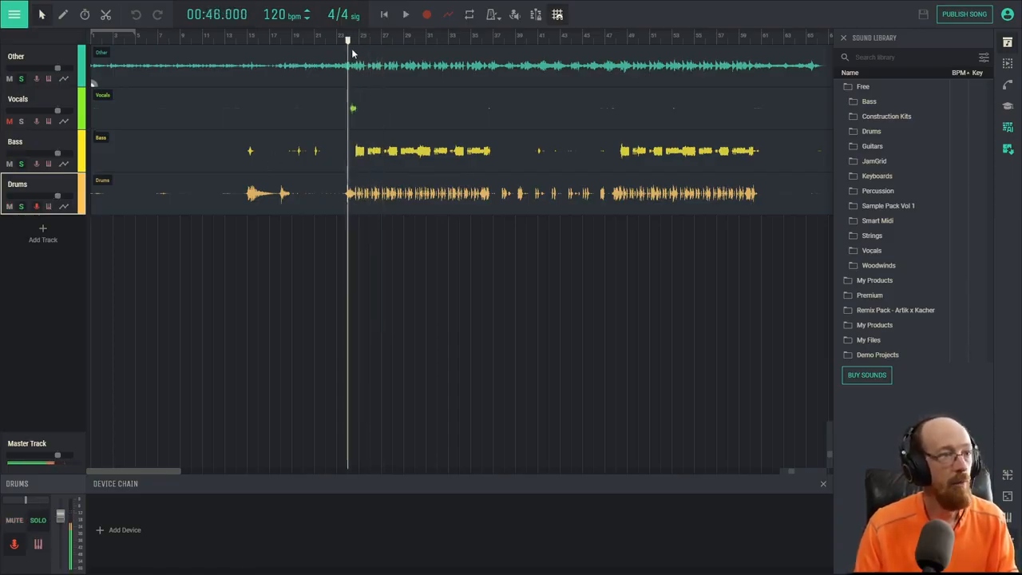
Solo only the Vocals track and listen to it from 00:46
left_click(9, 121)
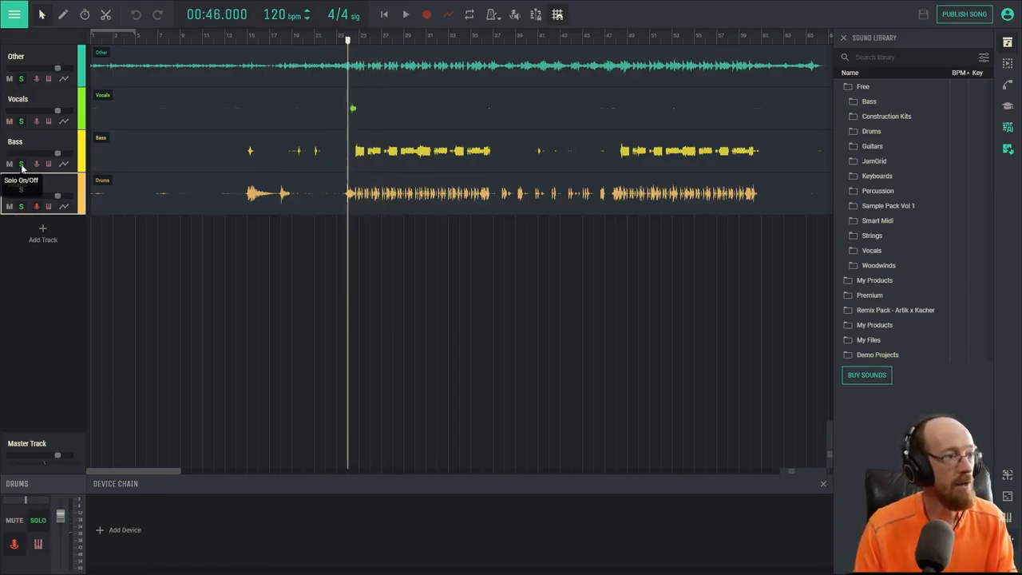
key("m")
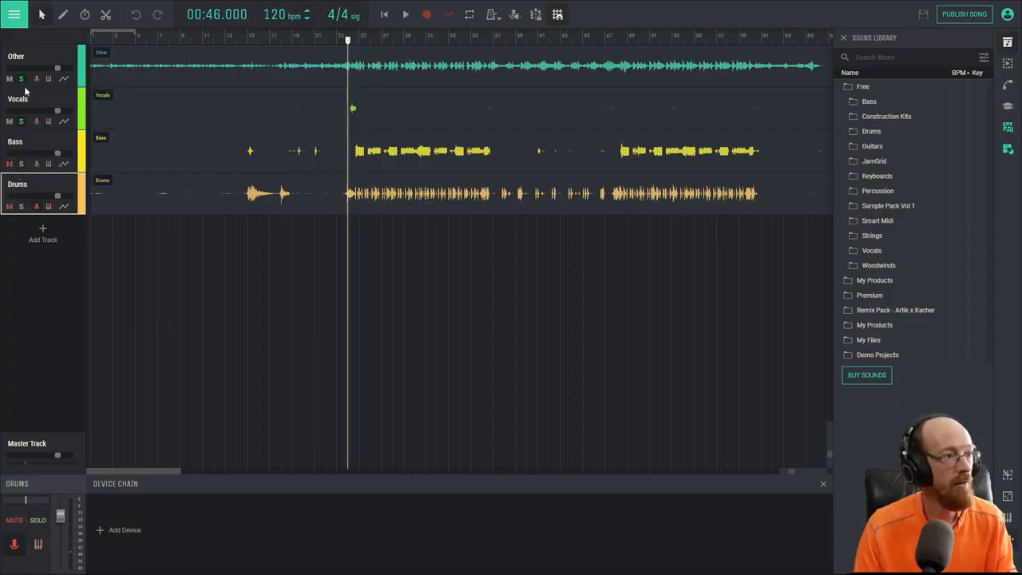
key("space")
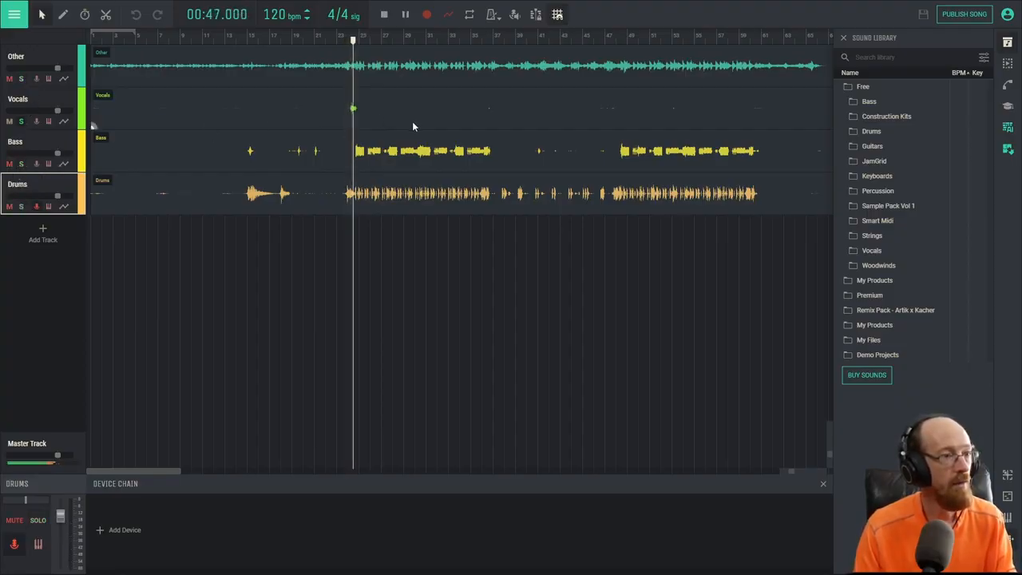
key("space")
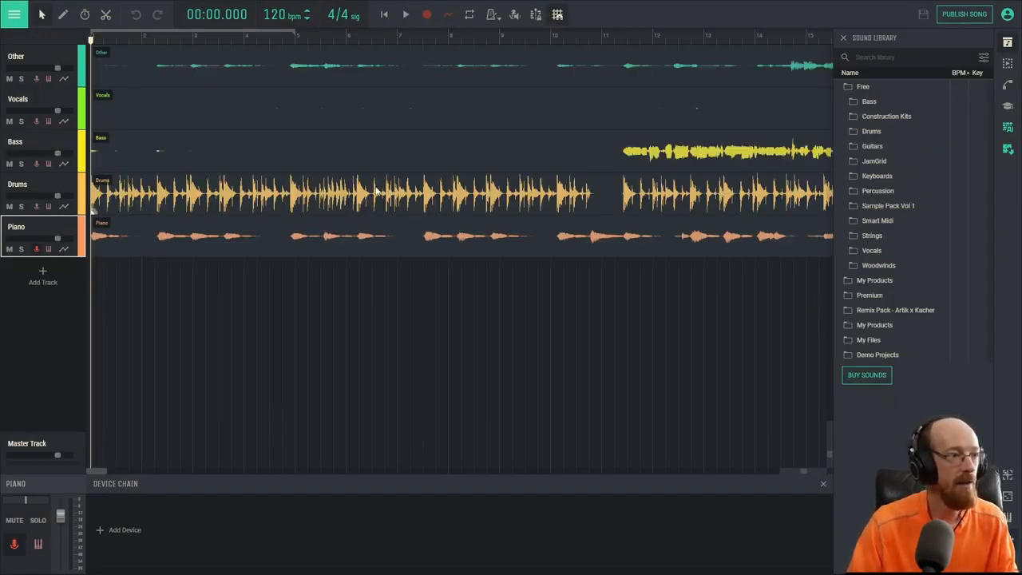
Listen to the five new stems together, including from the beginning of the song
scroll(187, 153, "down", 2)
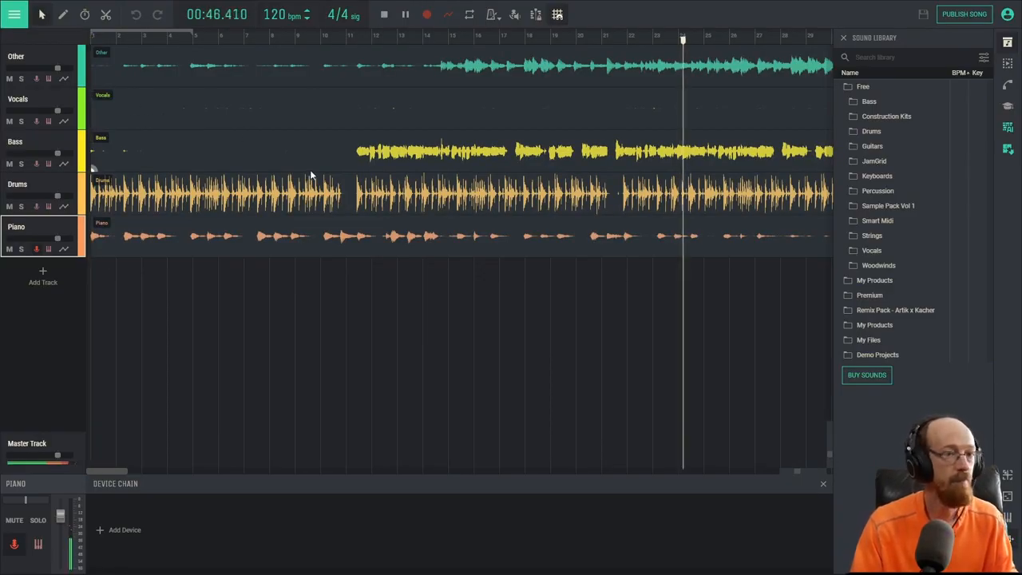
key("space")
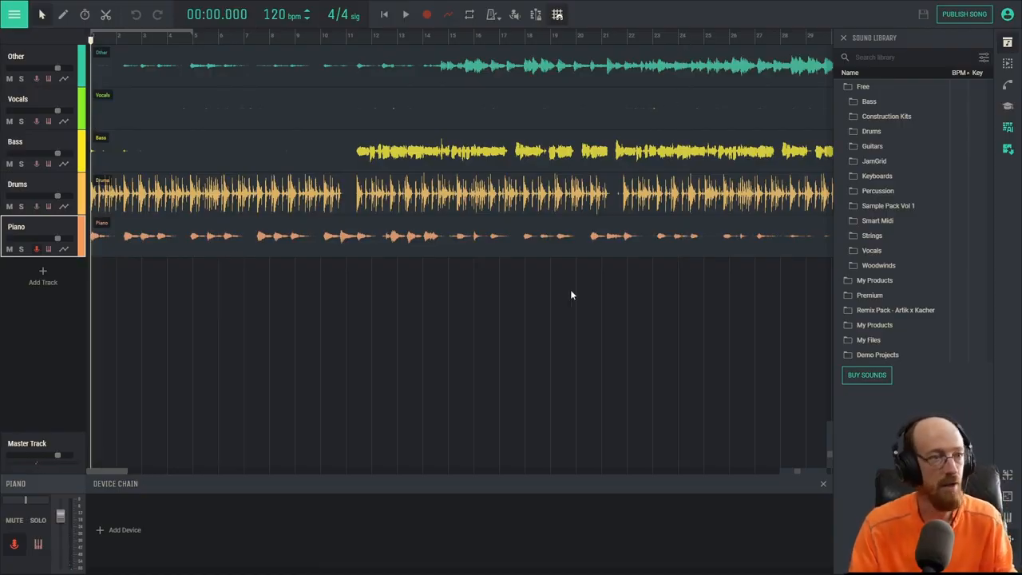
key("space")
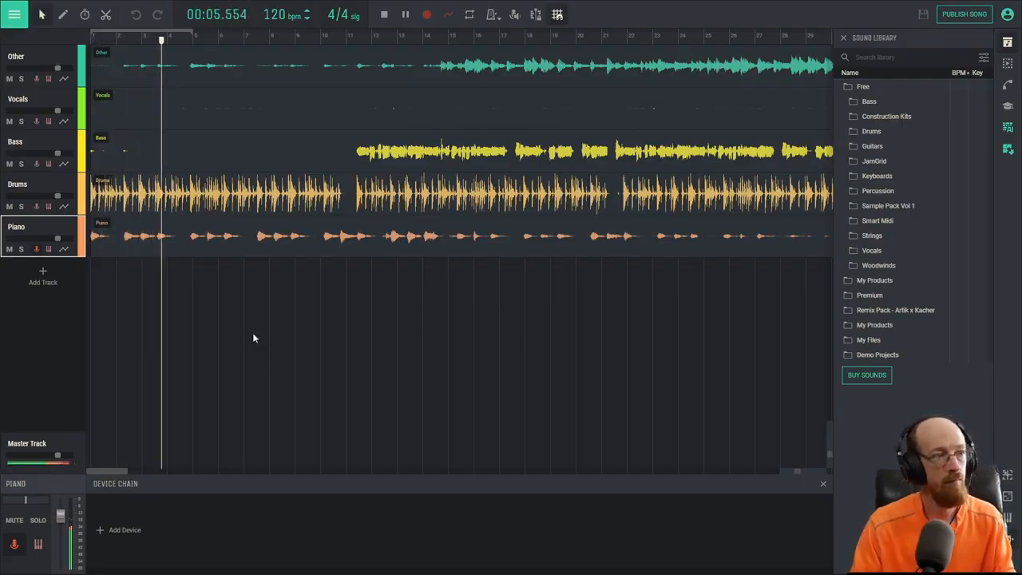
key("space")
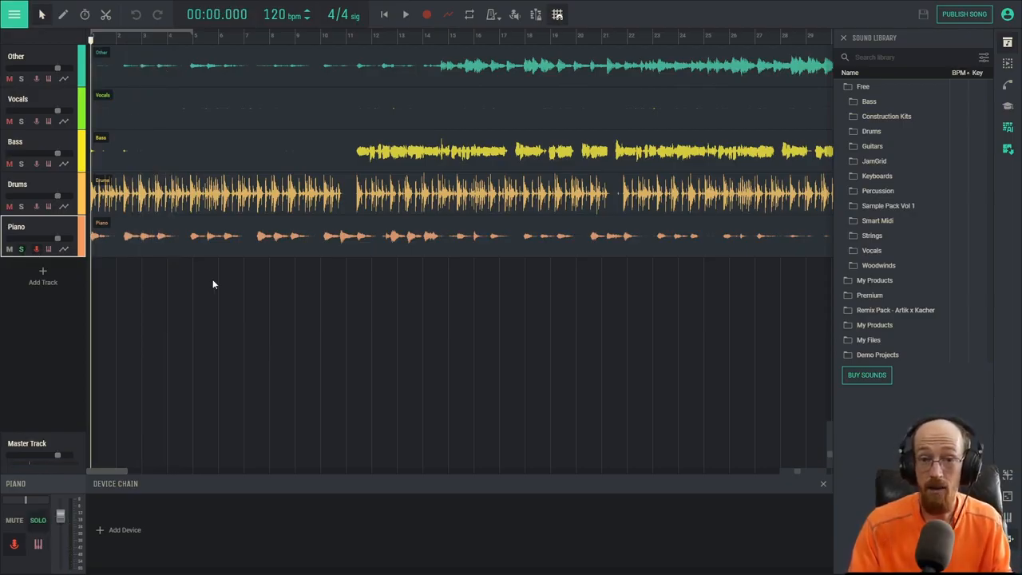
Solo the Piano track and listen from the beginning, and repeat with the Other track added to the solo
key("space")
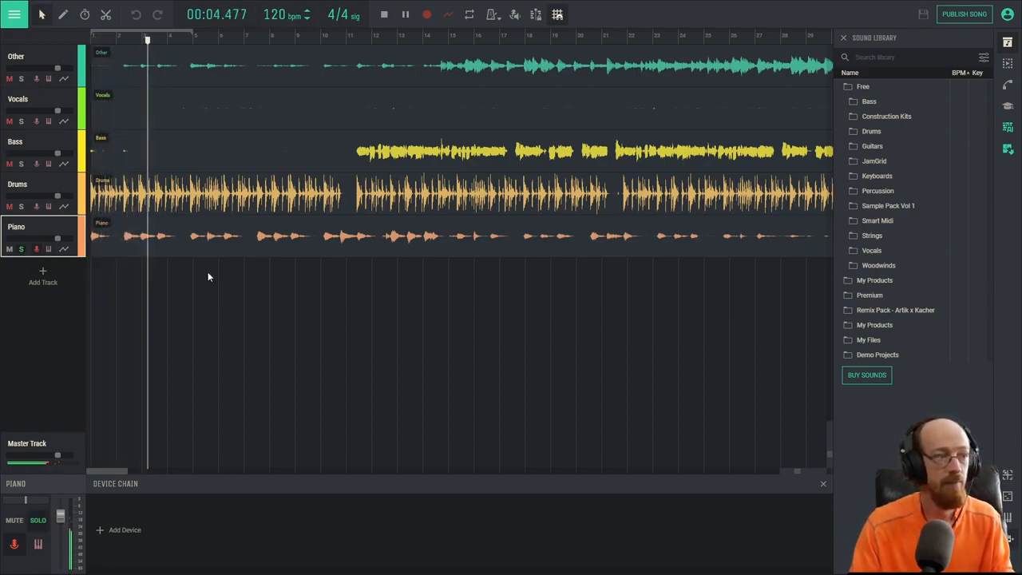
key("space")
key("space")
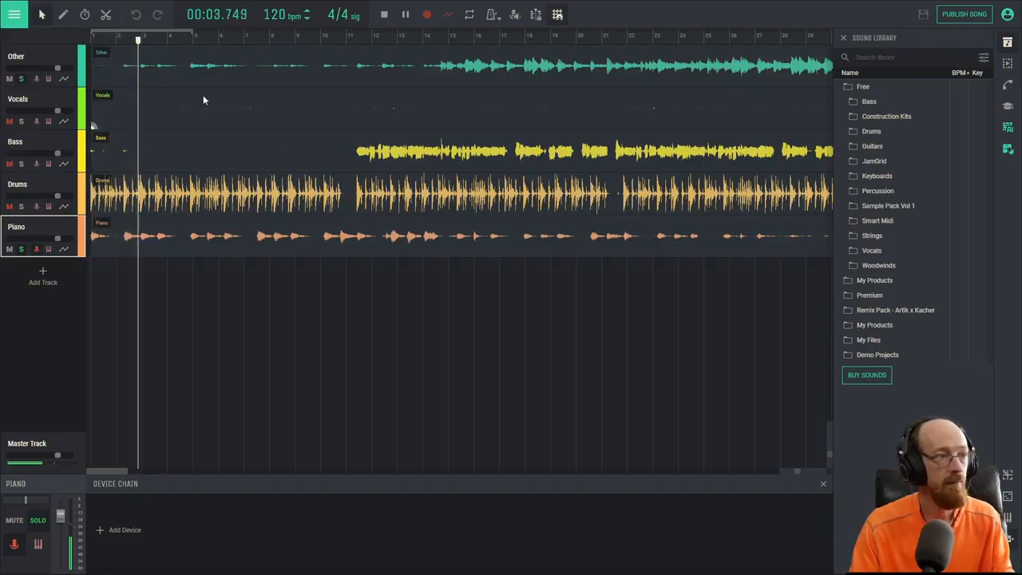
key("space")
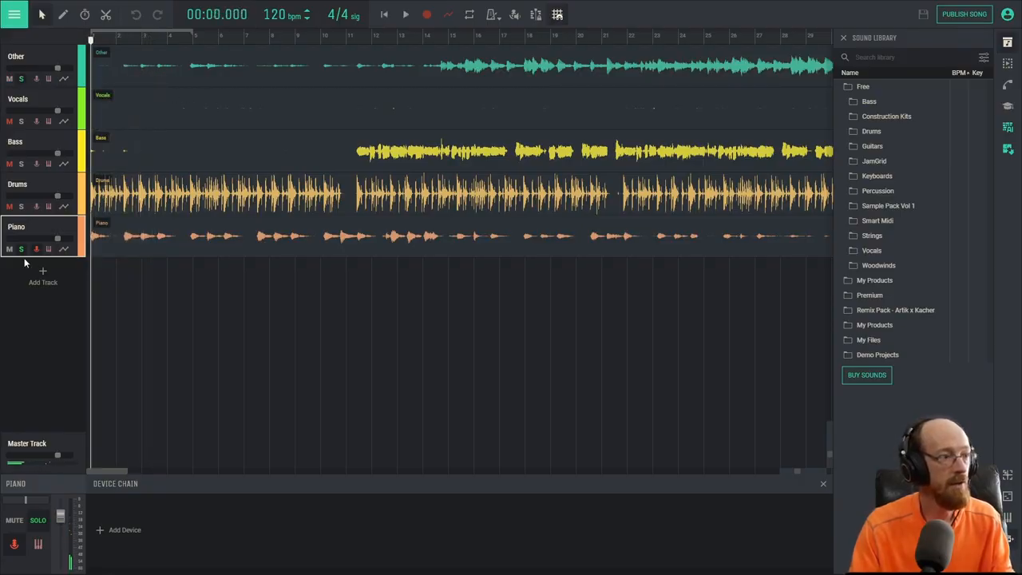
Solo only the Other track and listen to it from the beginning, from about 00:08 and from 00:28
key("space")
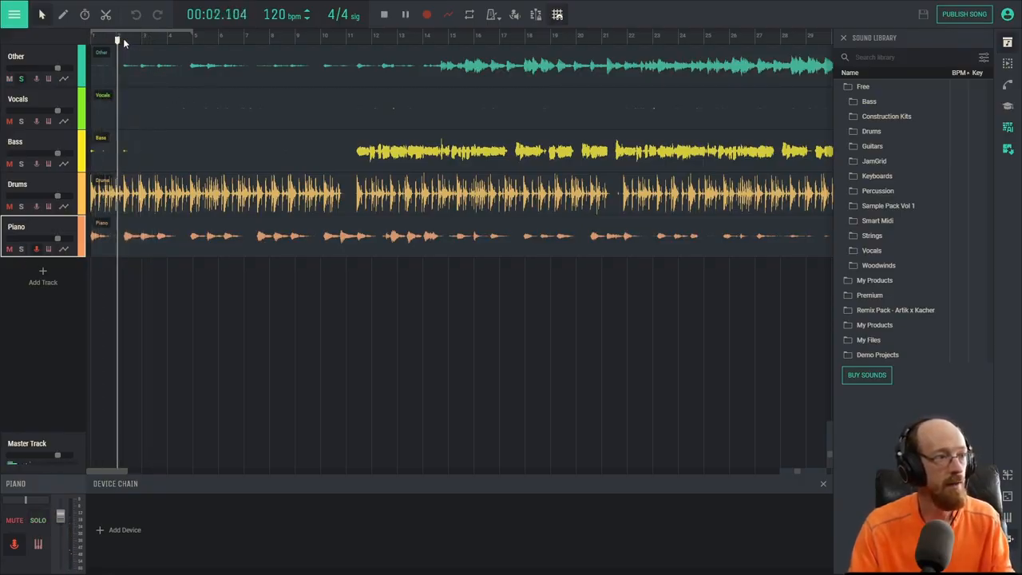
left_click(191, 38)
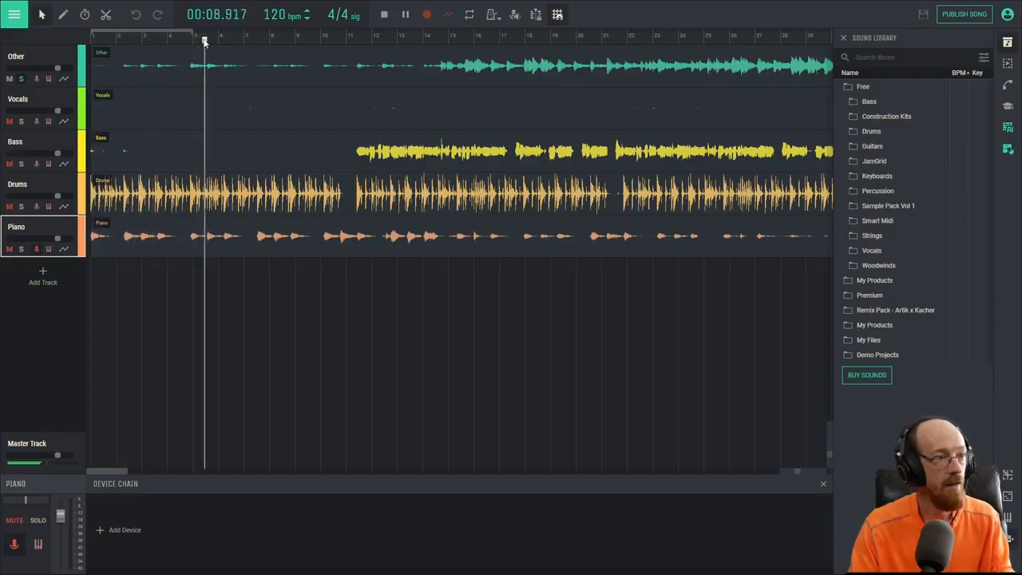
key("space")
left_click(441, 40)
key("space")
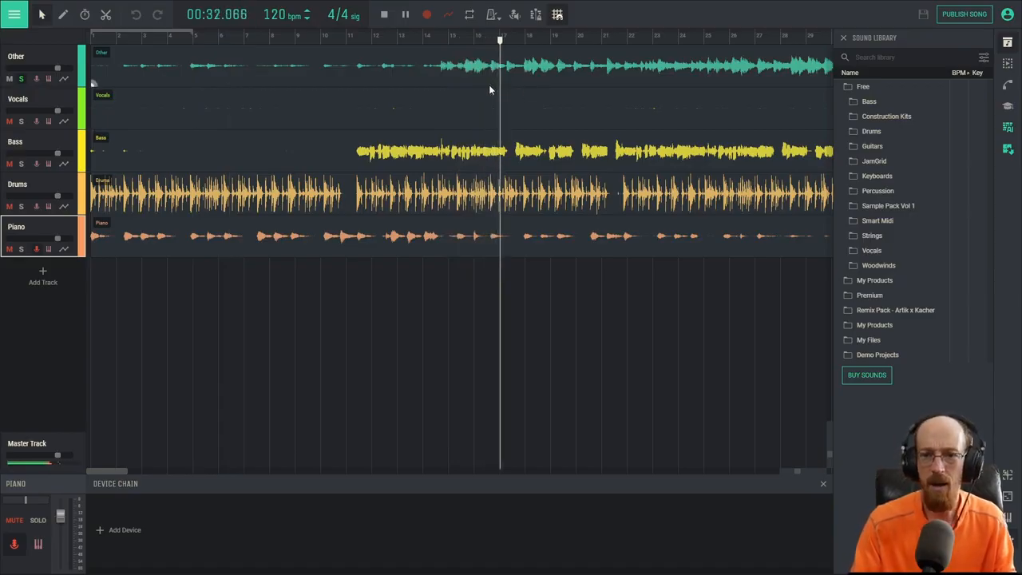
key("space")
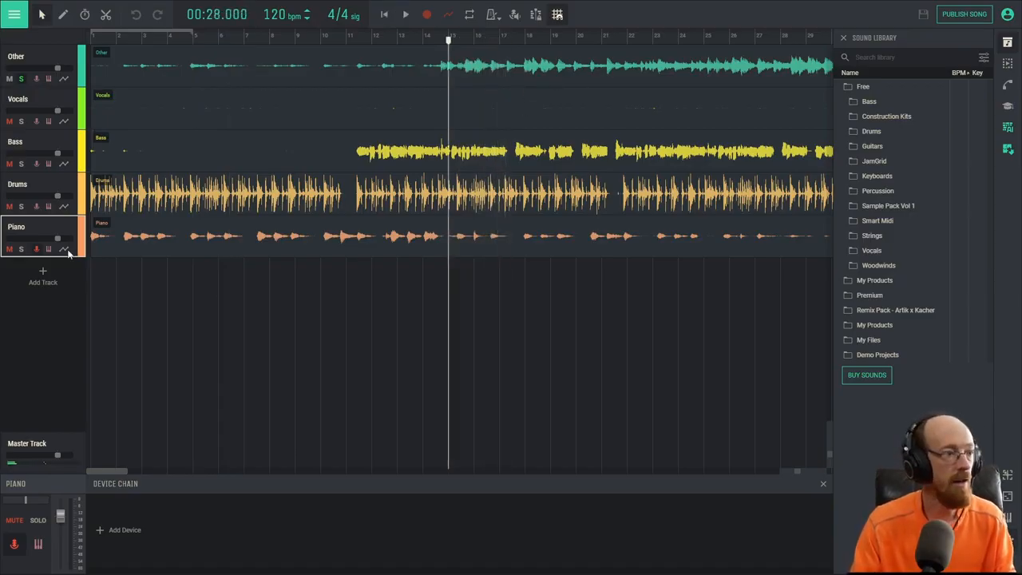
Listen to the Piano track alone and the Drums track alone, each soloed from 00:28
left_click(22, 249)
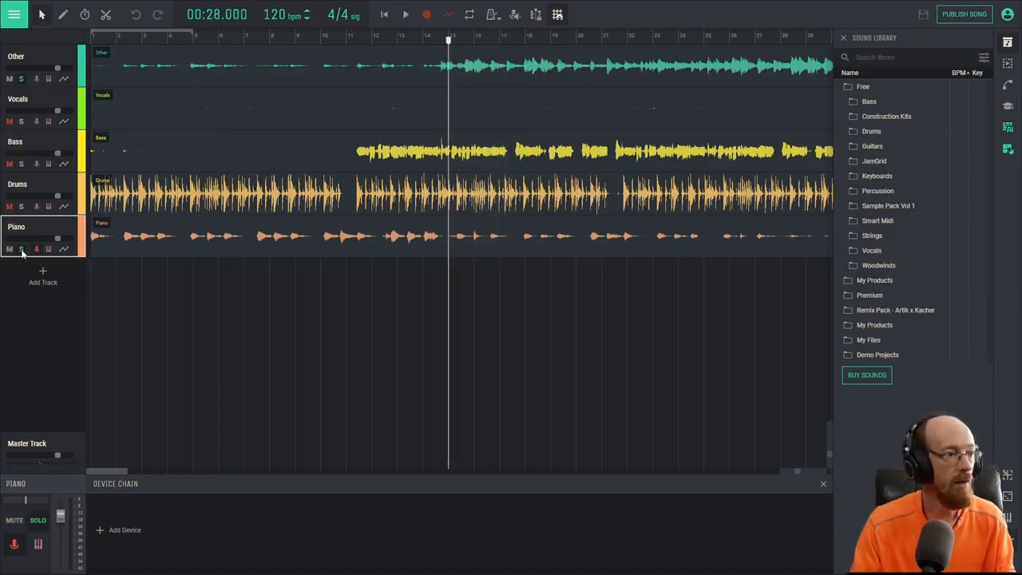
key("space")
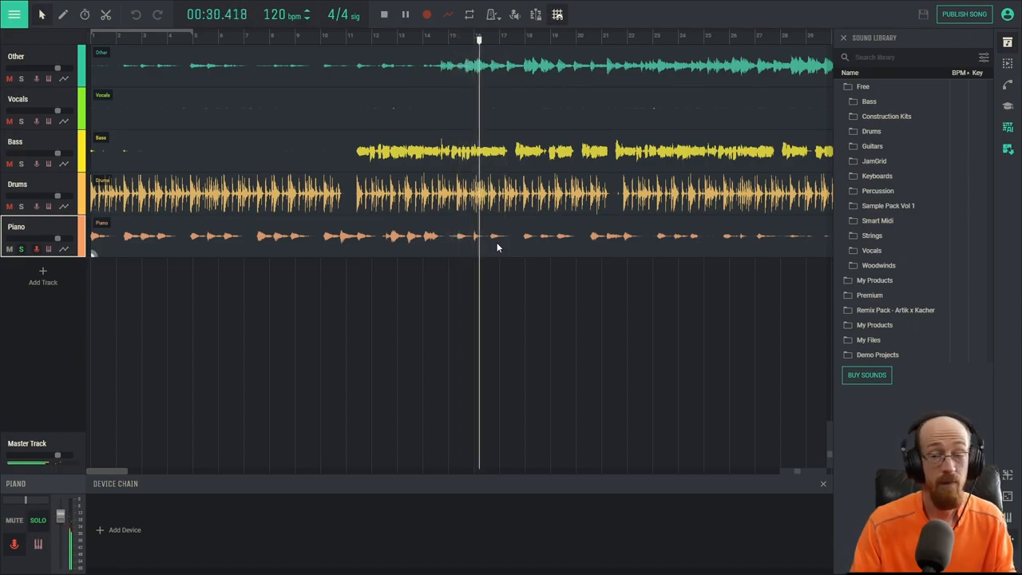
key("space")
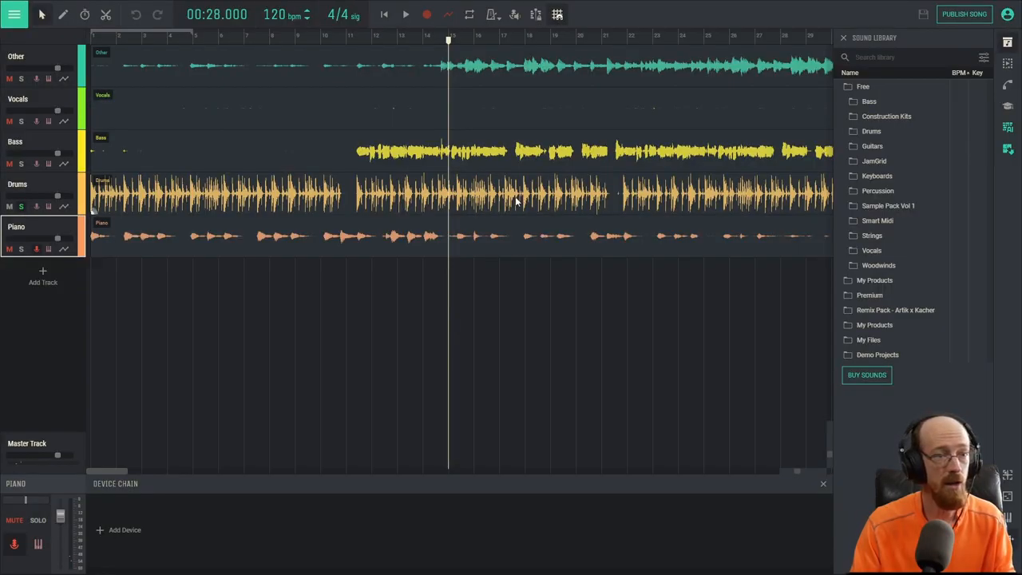
key("space")
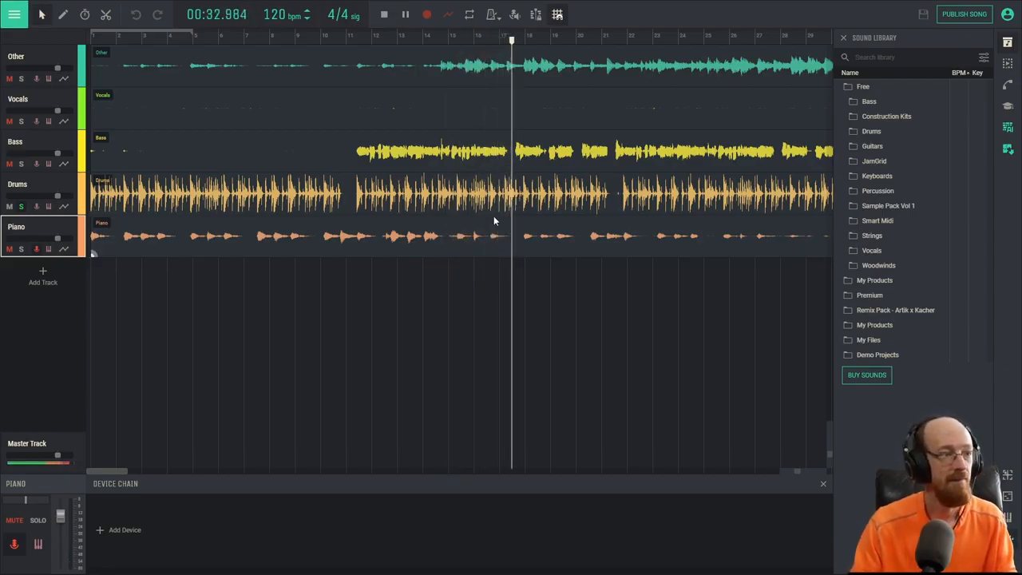
key("space")
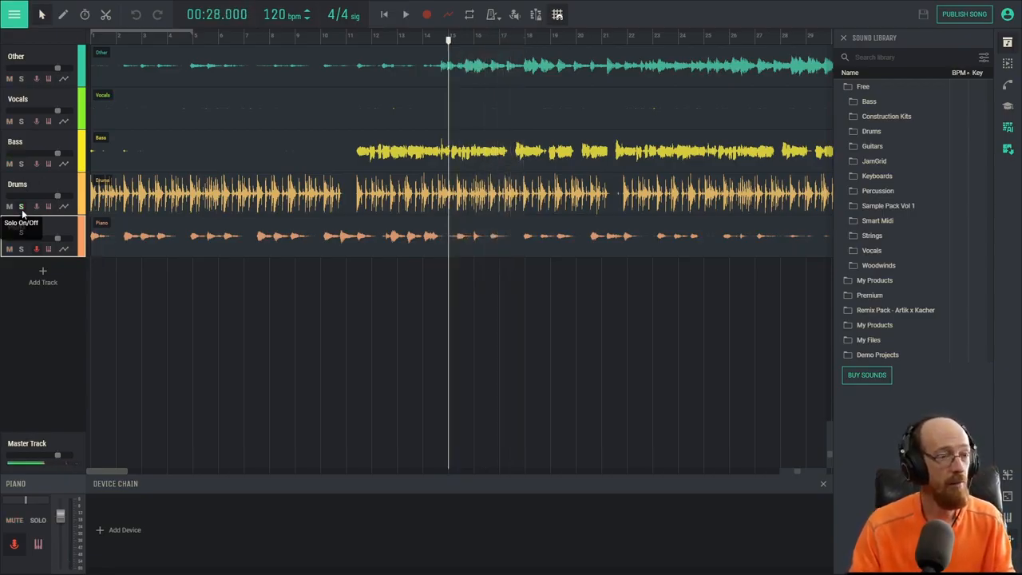
Play the song from 00:20, comparing the soloed Bass track with the full mix
left_click(354, 35)
key("space")
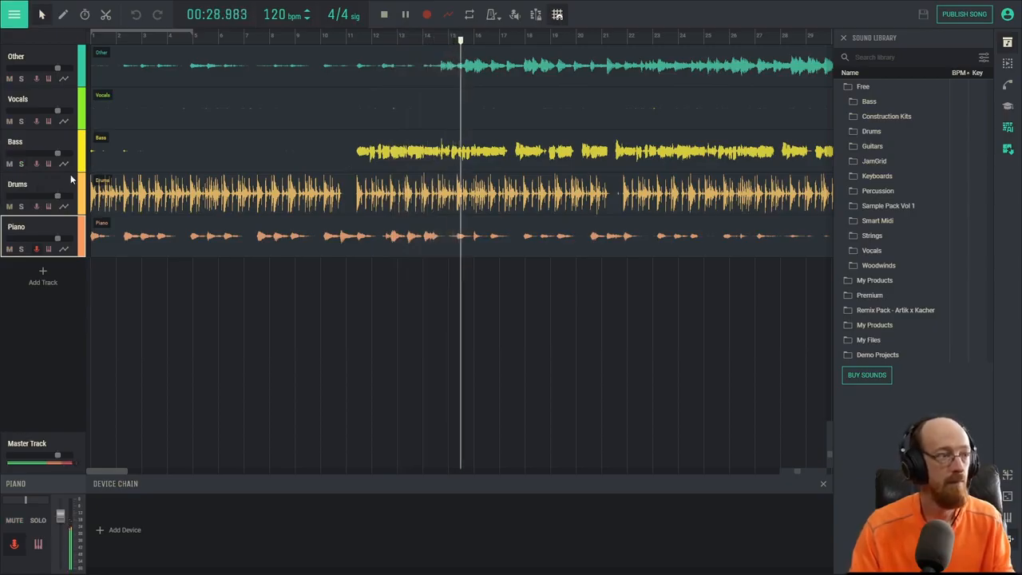
left_click(22, 163)
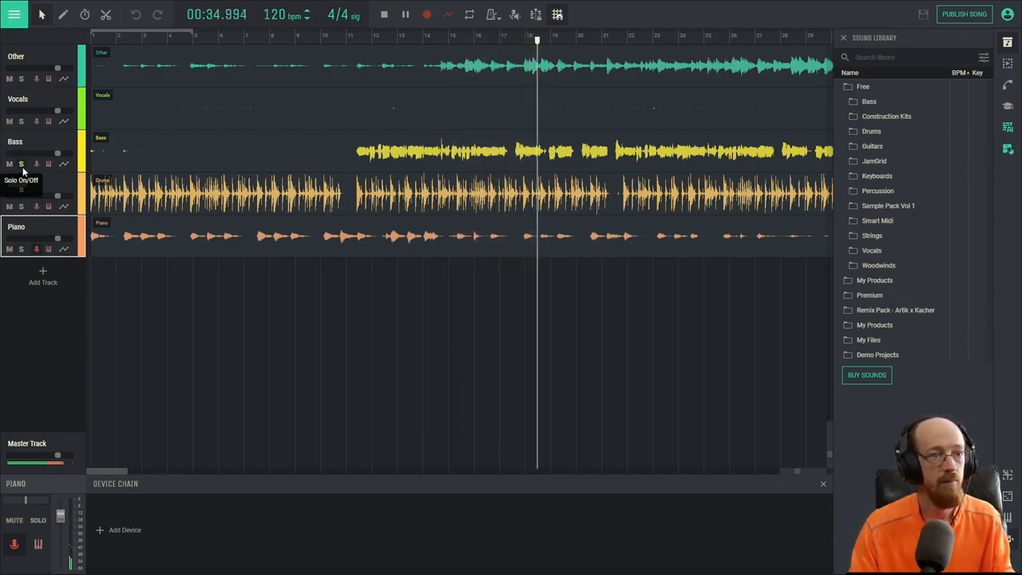
left_click(22, 163)
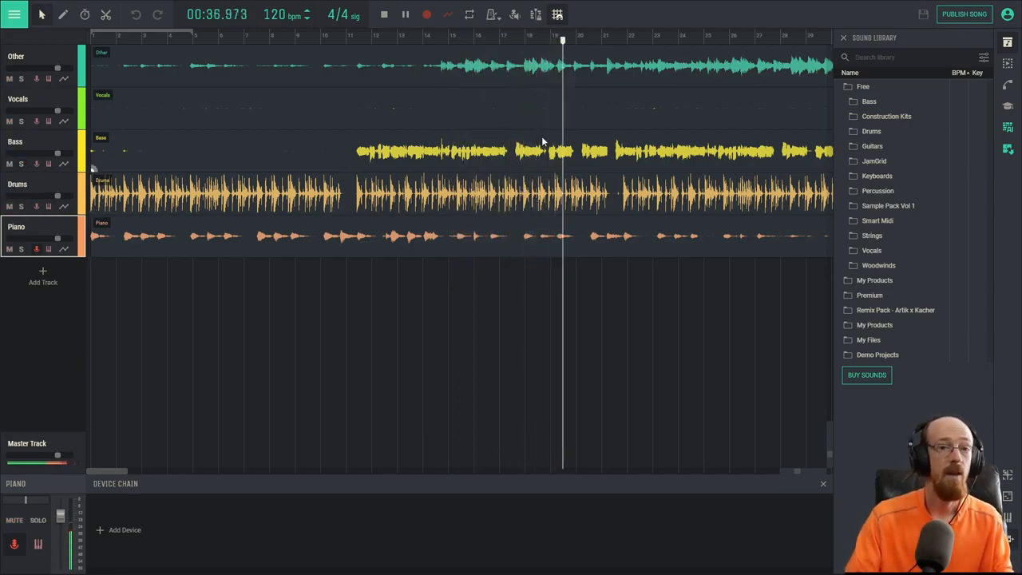
key("space")
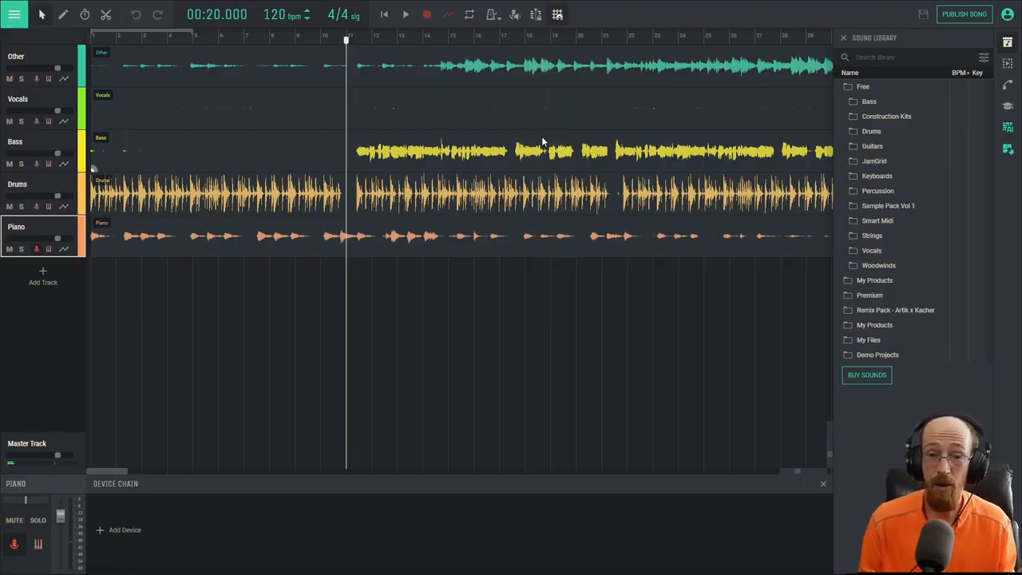